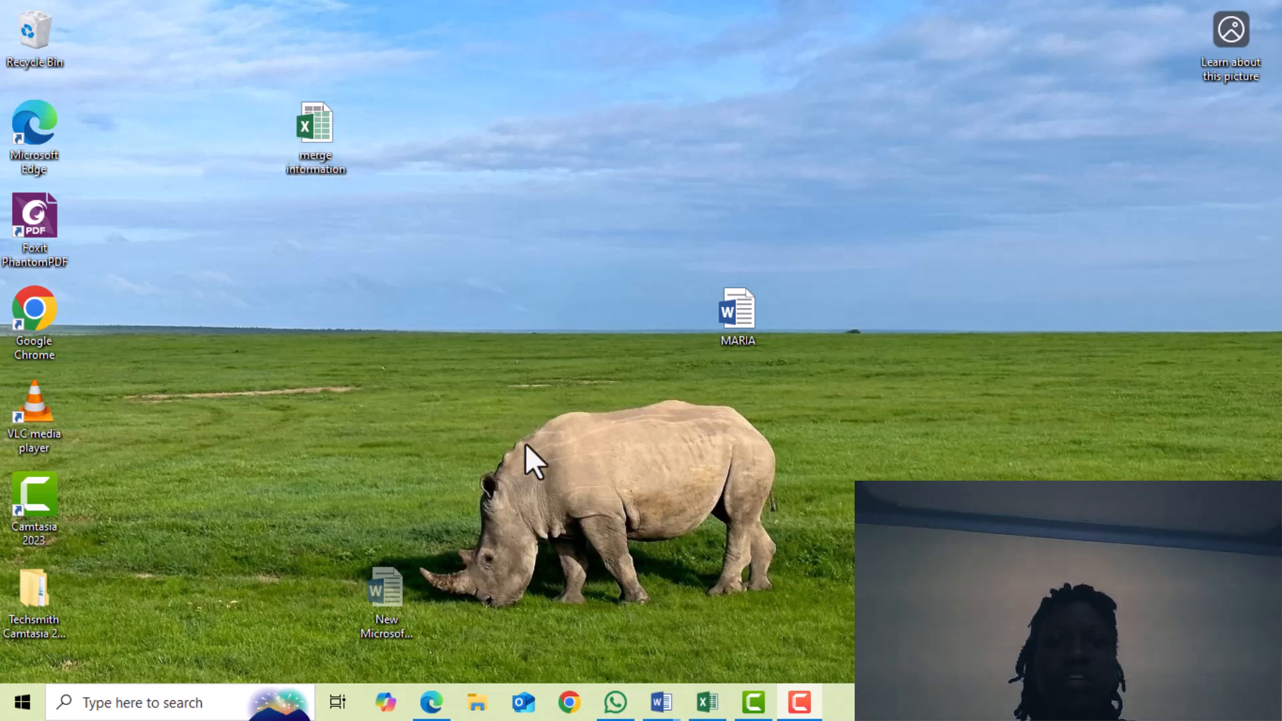
# Open the MARIA Word document from the desktop.
pyautogui.rightClick(733, 316)
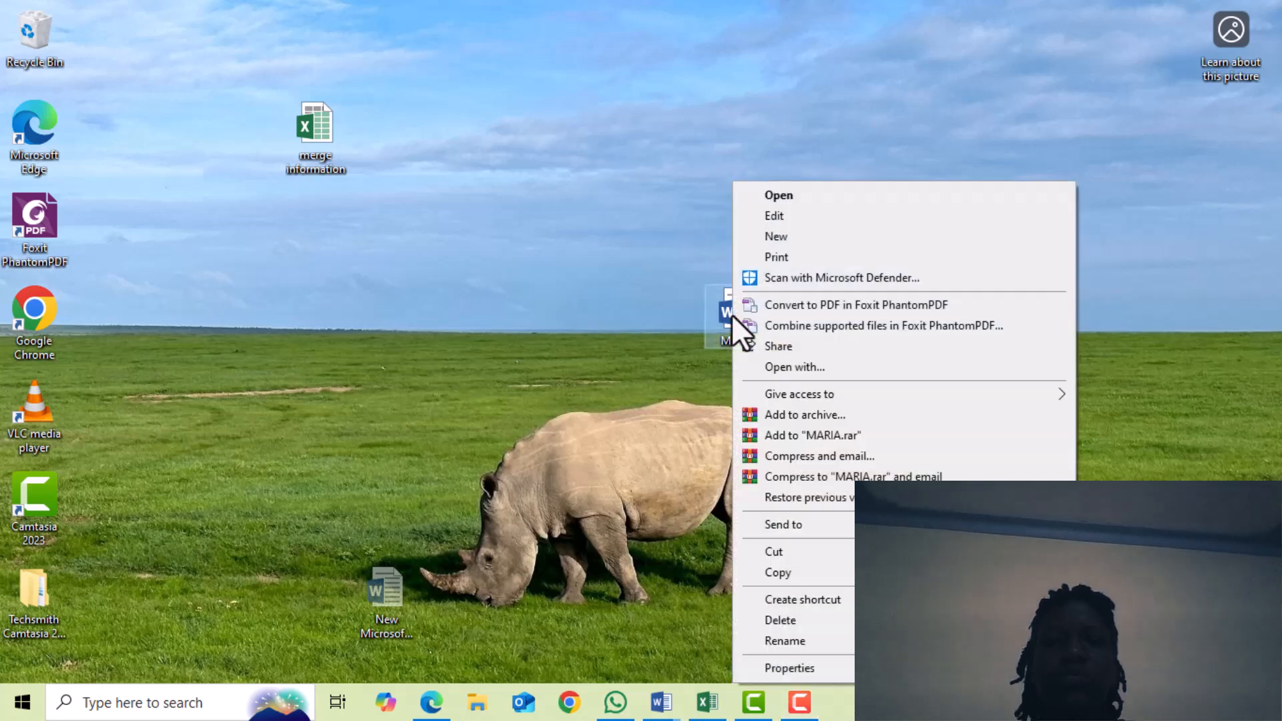
pyautogui.click(797, 199)
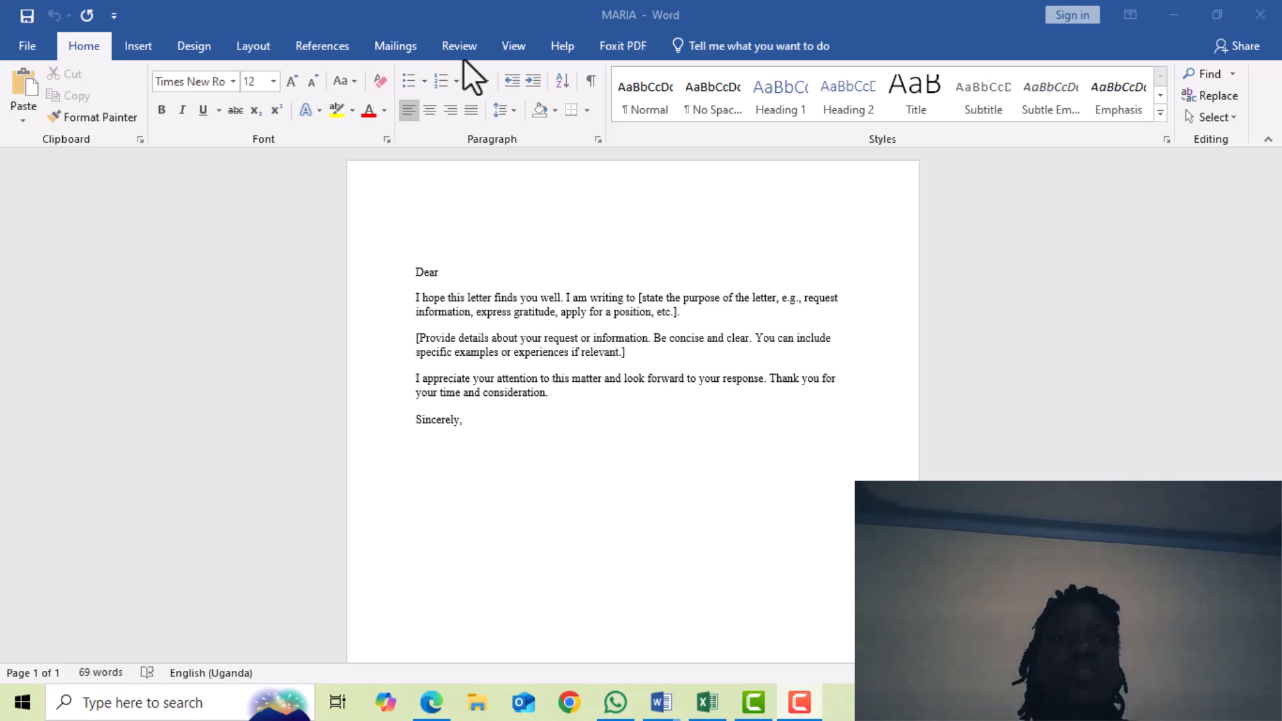
# Start the Step-by-Step Mail Merge Wizard for letters, using the current document, and proceed to recipient selection.
pyautogui.click(388, 43)
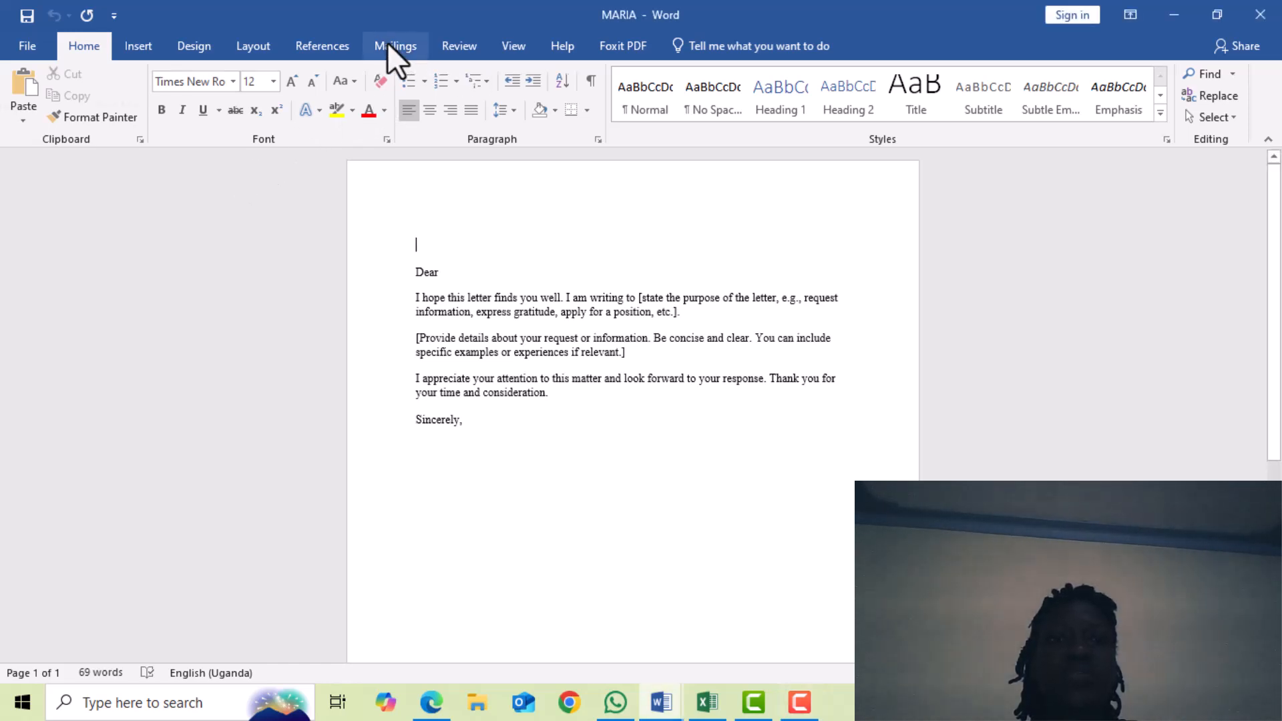
pyautogui.click(387, 44)
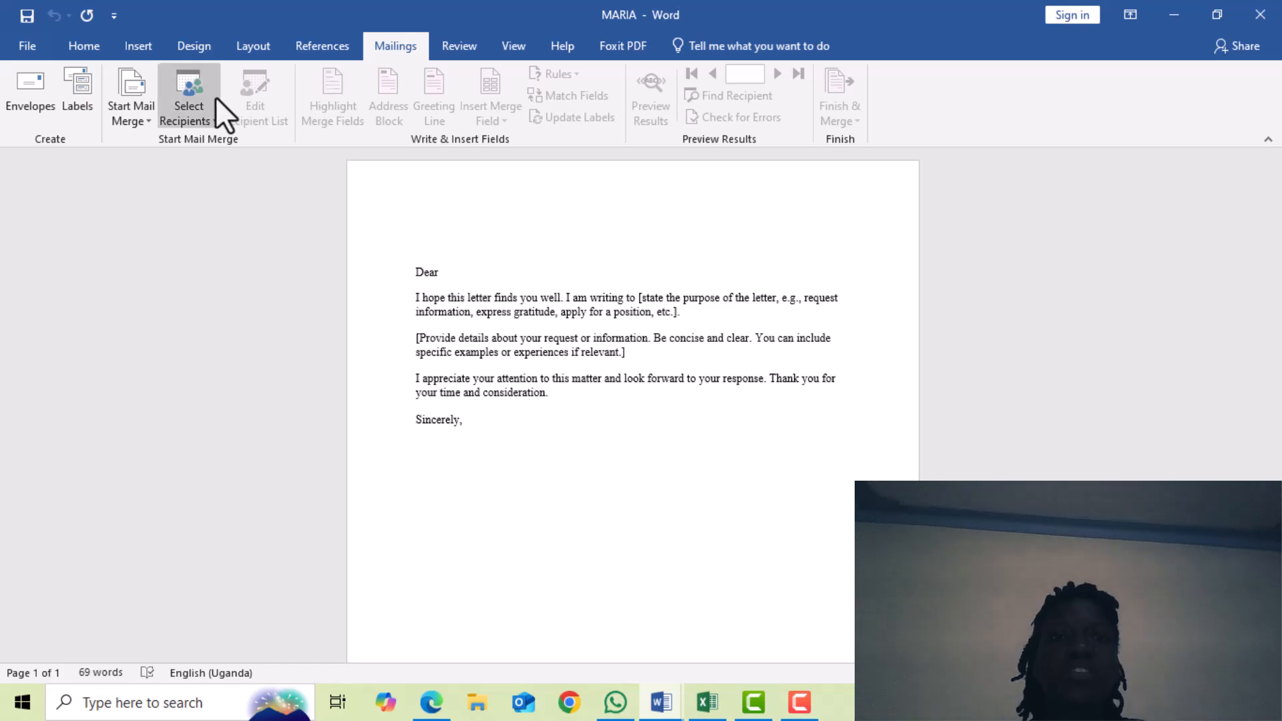
pyautogui.click(122, 89)
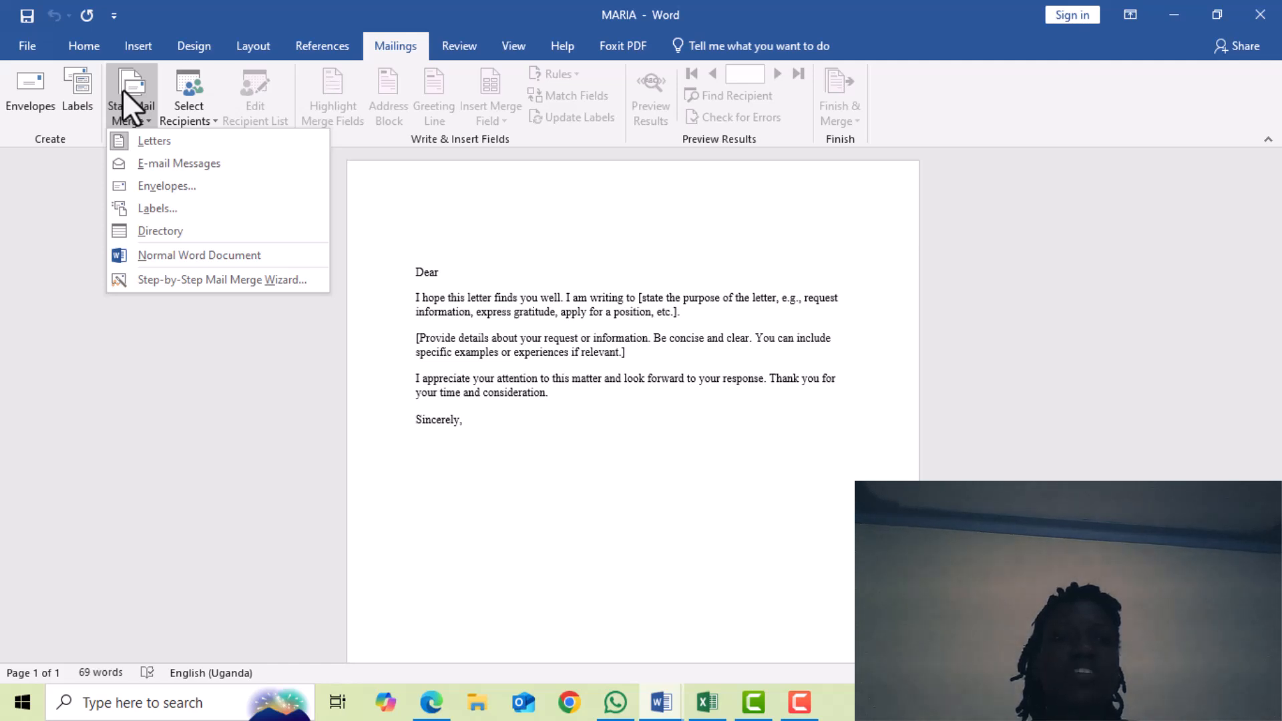
pyautogui.click(175, 281)
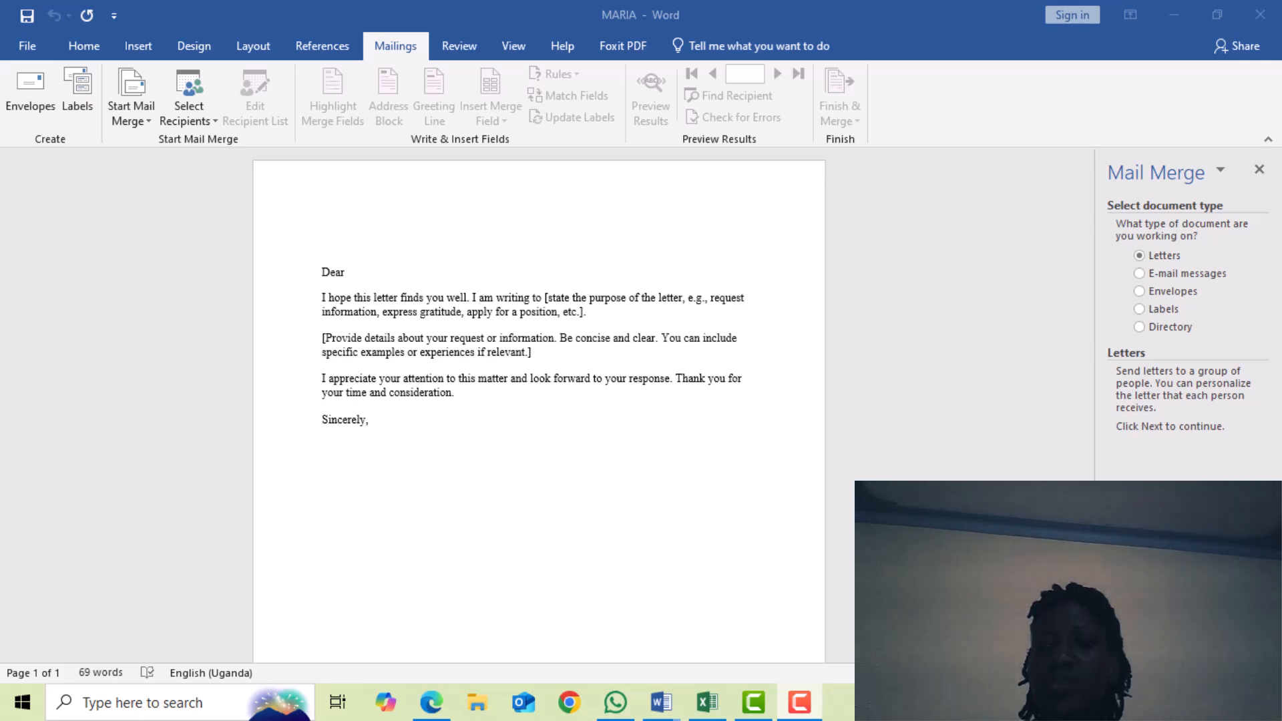
pyautogui.click(1182, 648)
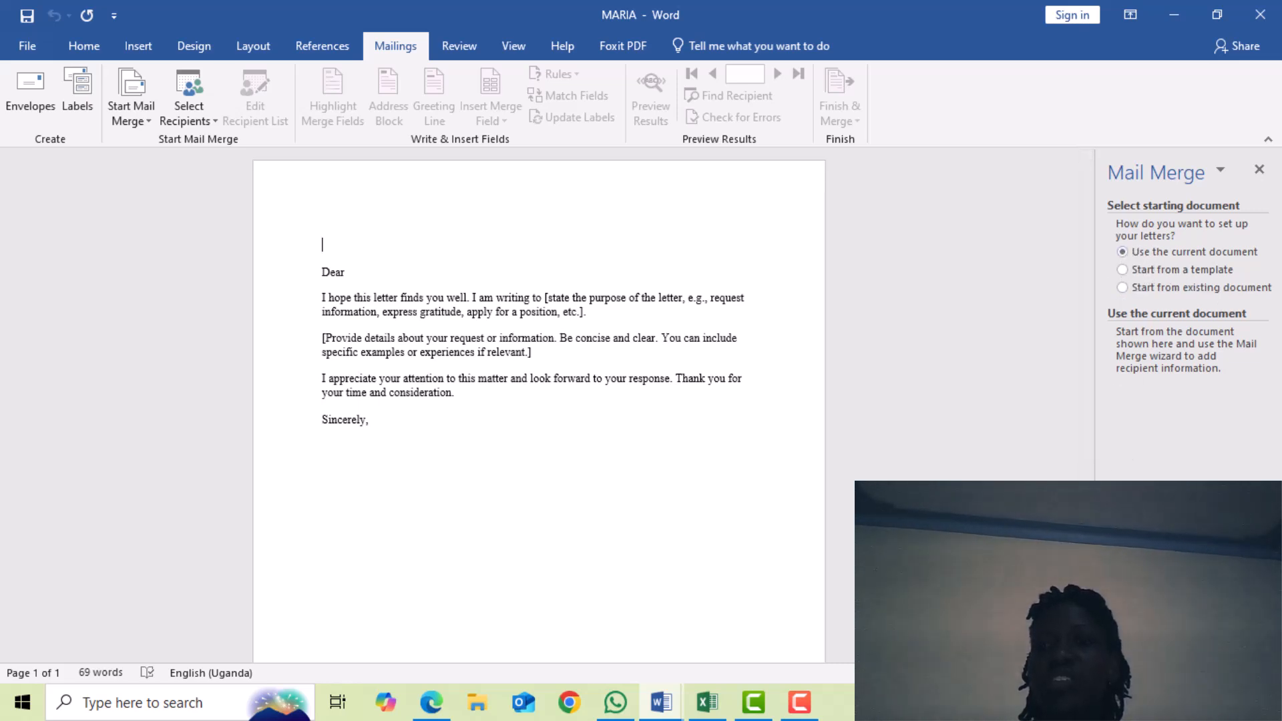
pyautogui.click(1192, 628)
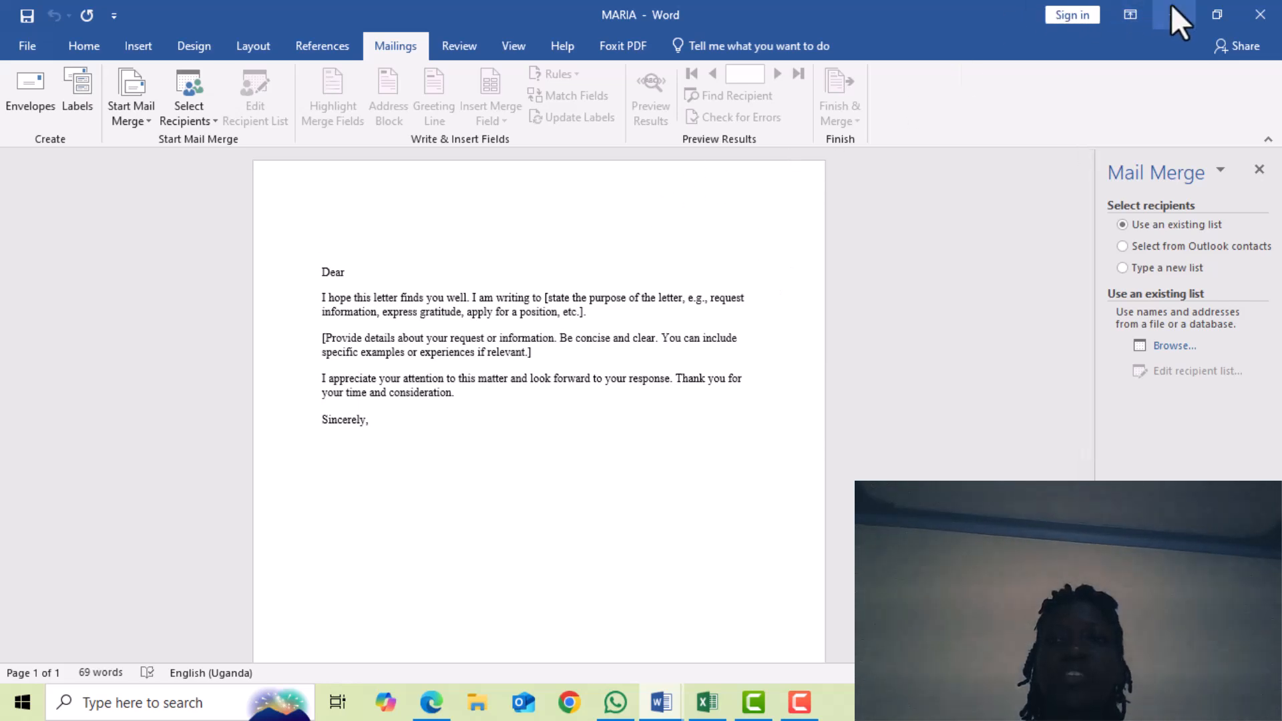
# Review the recipient columns in the merge information Excel workbook on the desktop, close it and return to the full-size letter.
pyautogui.click(1203, 17)
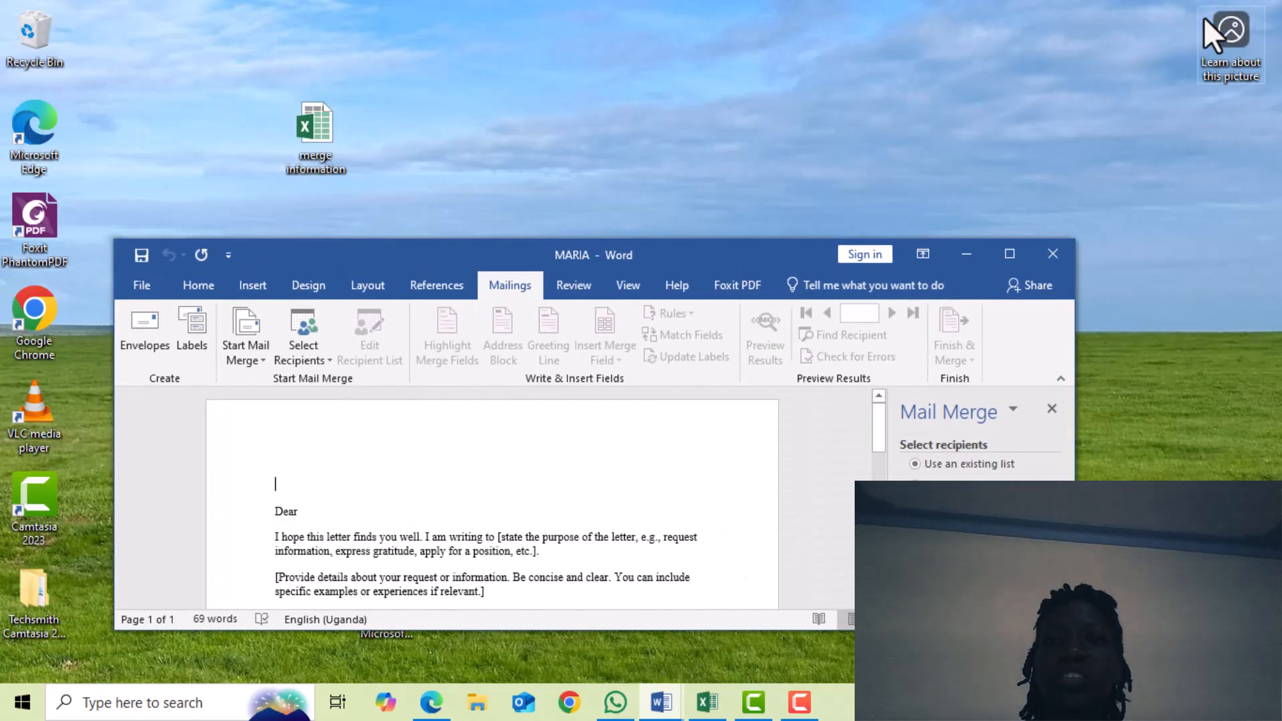
pyautogui.click(318, 113)
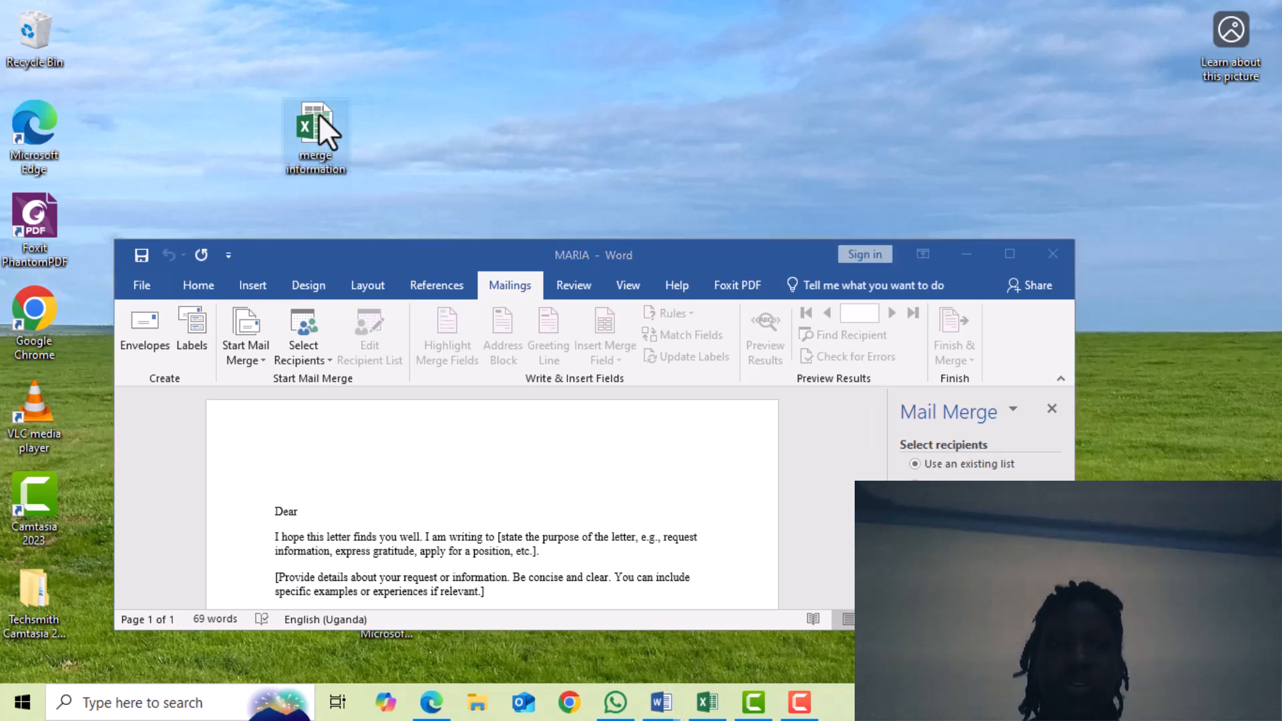
pyautogui.rightClick(319, 114)
pyautogui.click(365, 127)
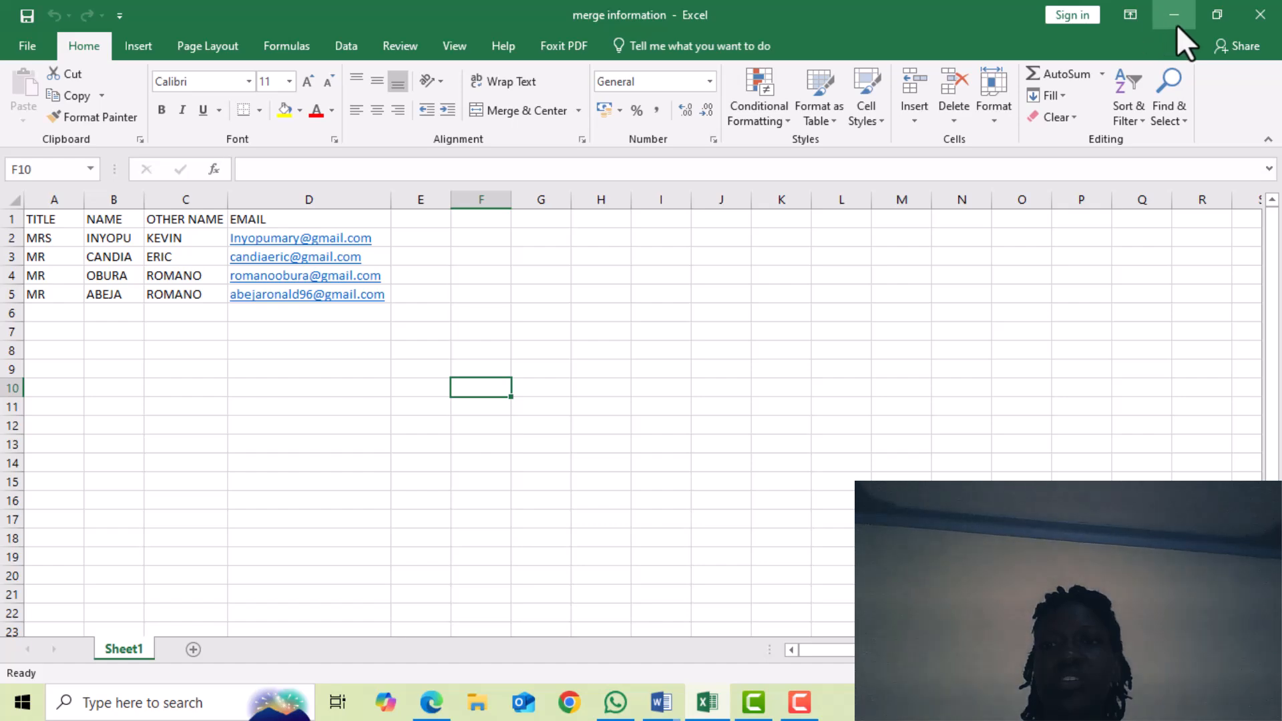
pyautogui.click(1214, 14)
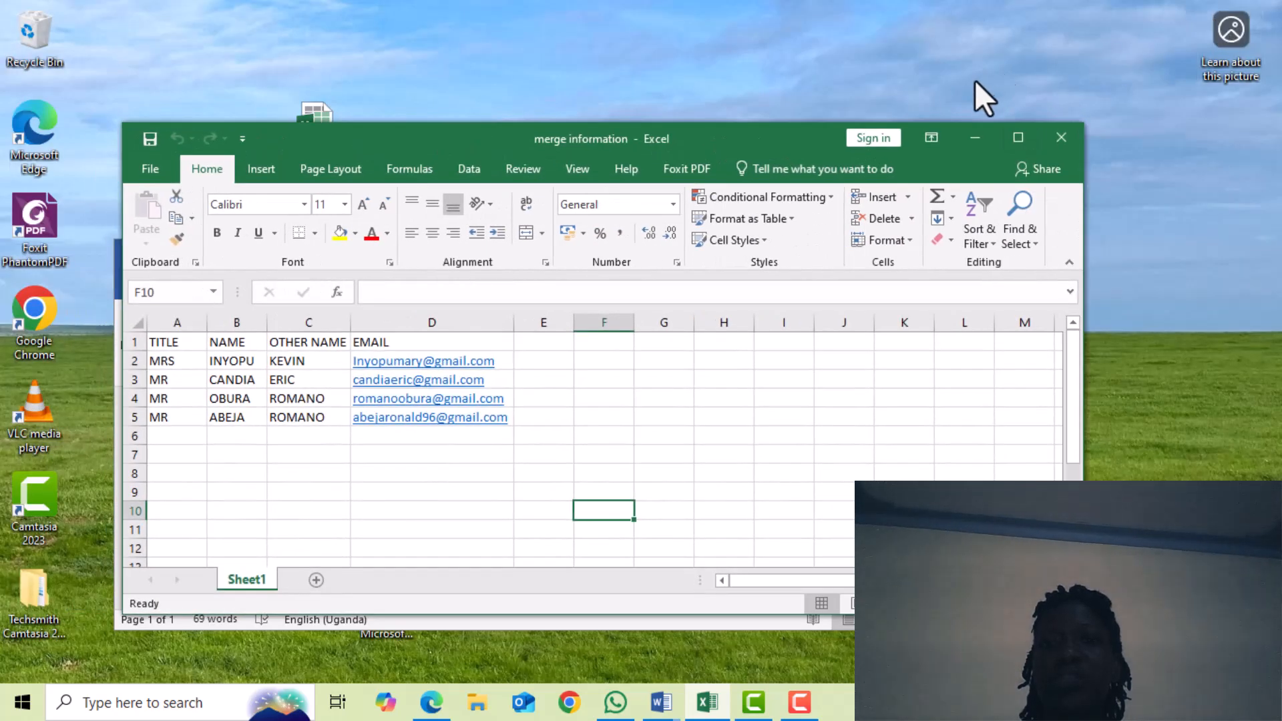
pyautogui.click(1060, 139)
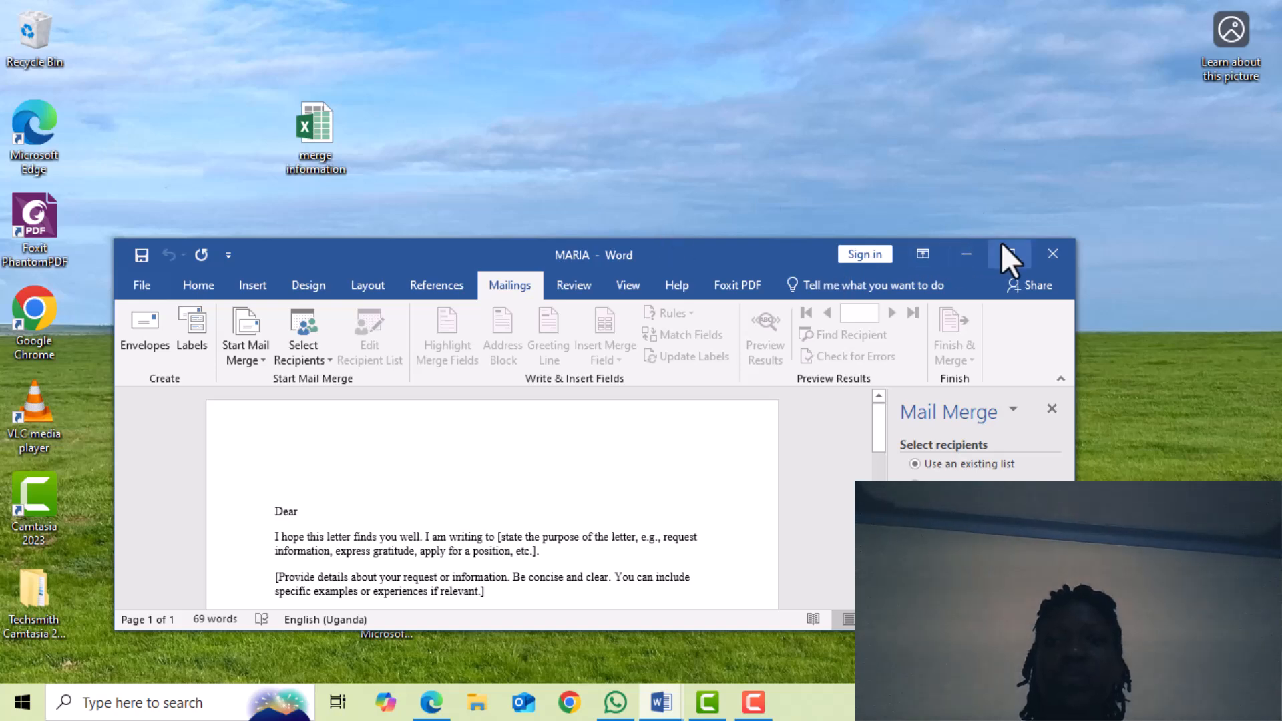
pyautogui.click(1008, 254)
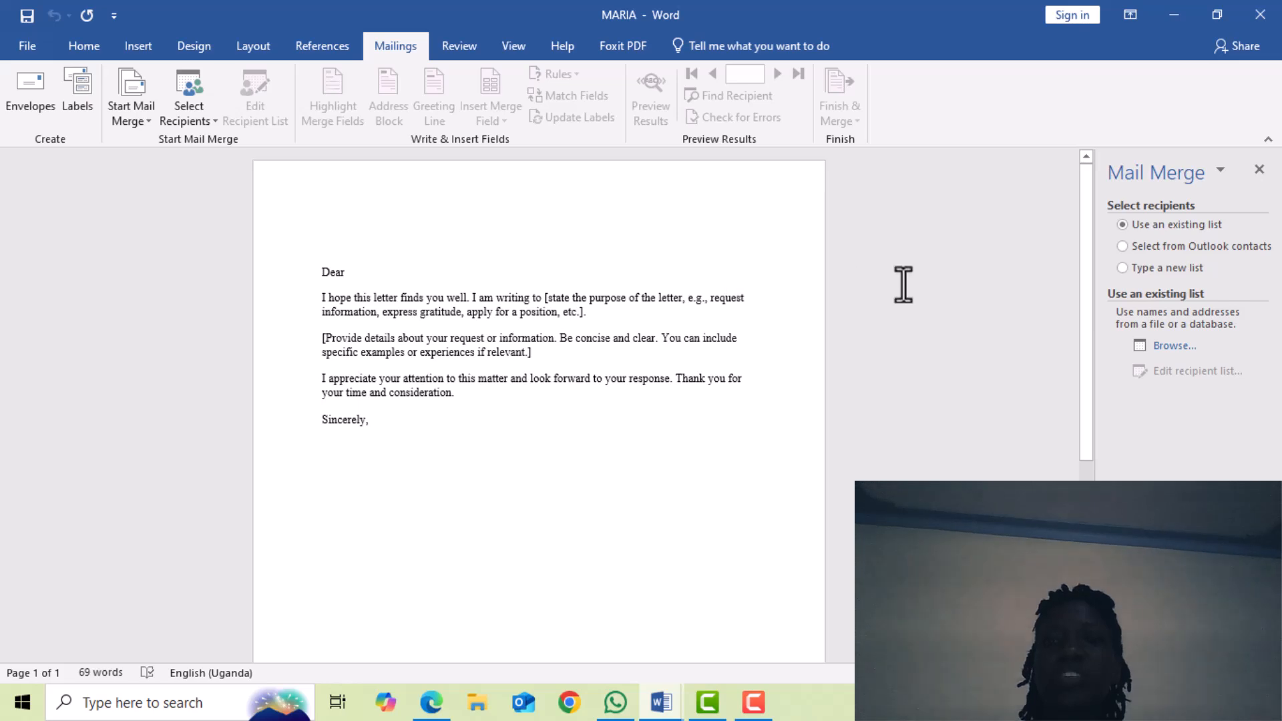
# Use the Desktop workbook merge information as the existing recipient list, with table Sheet1$ and all recipients included.
pyautogui.click(1187, 347)
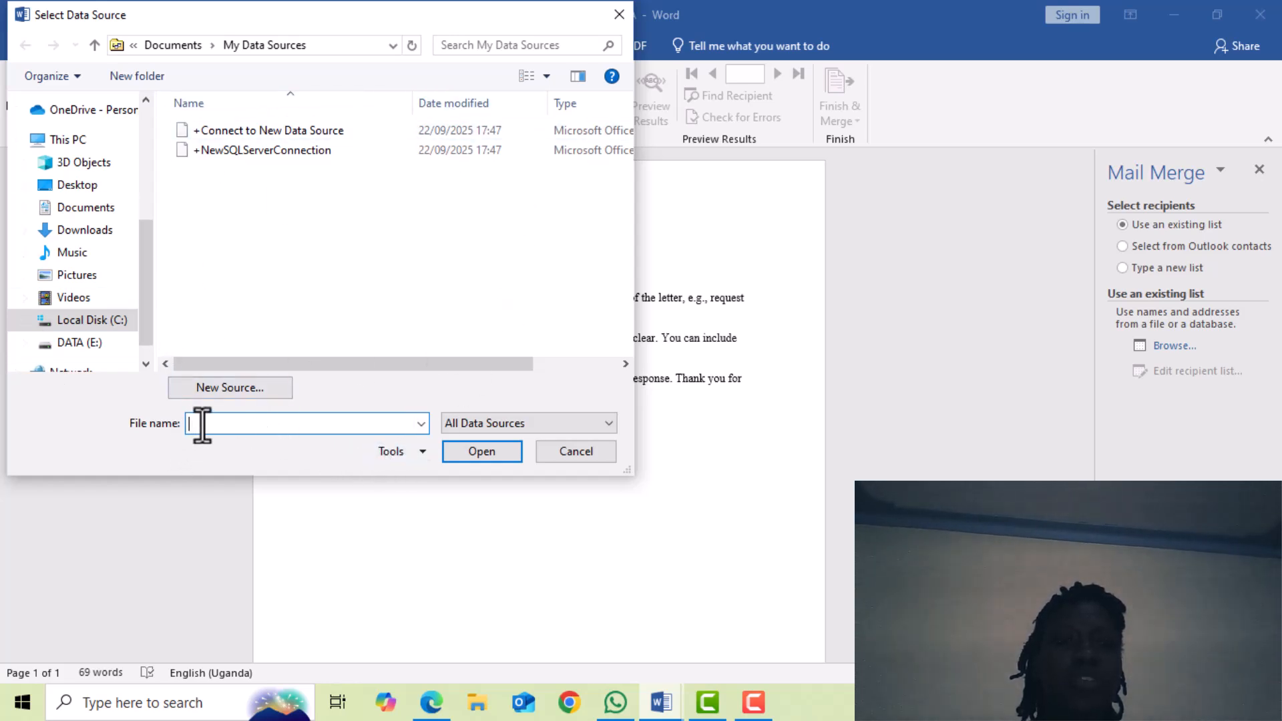
pyautogui.click(96, 187)
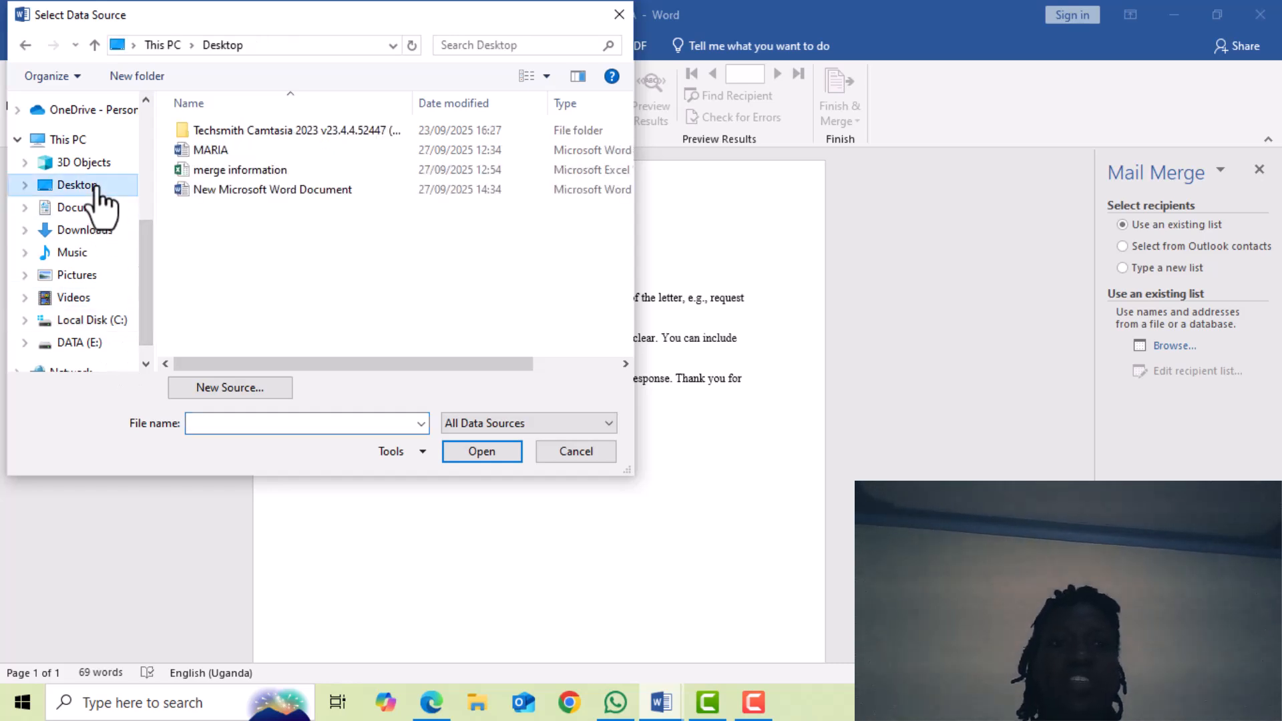
pyautogui.click(248, 174)
pyautogui.click(247, 173)
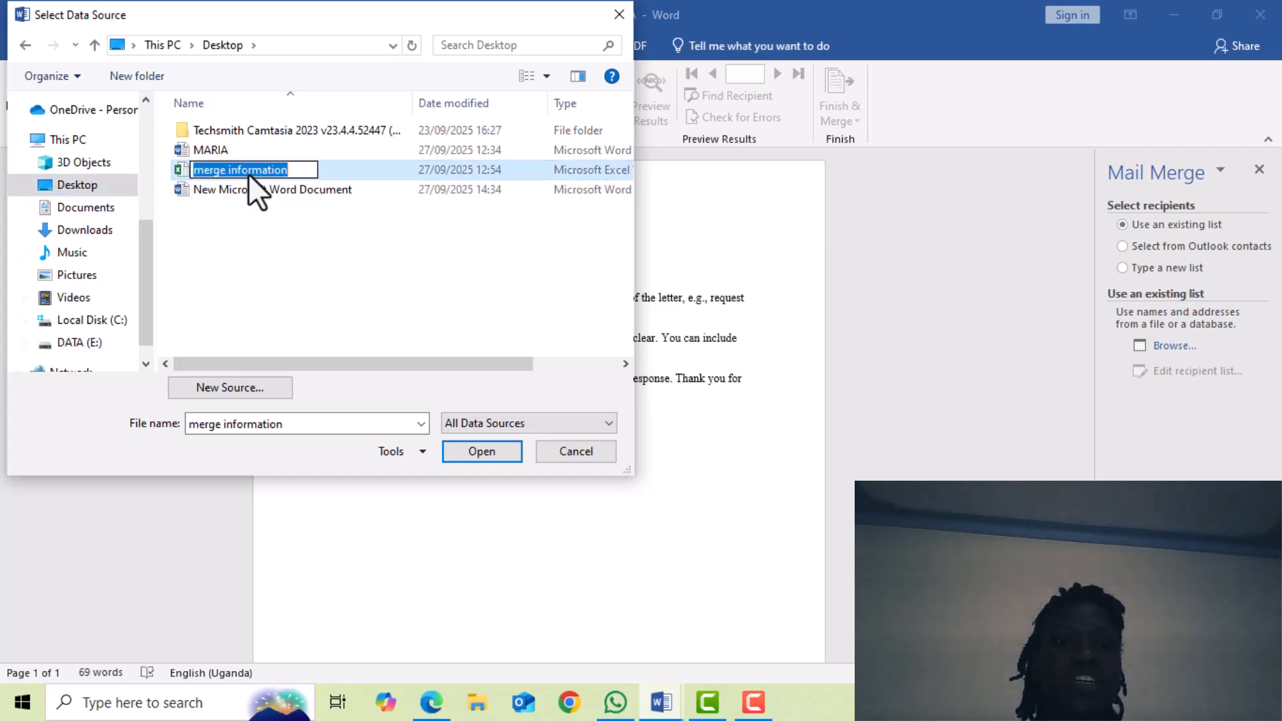
pyautogui.click(368, 164)
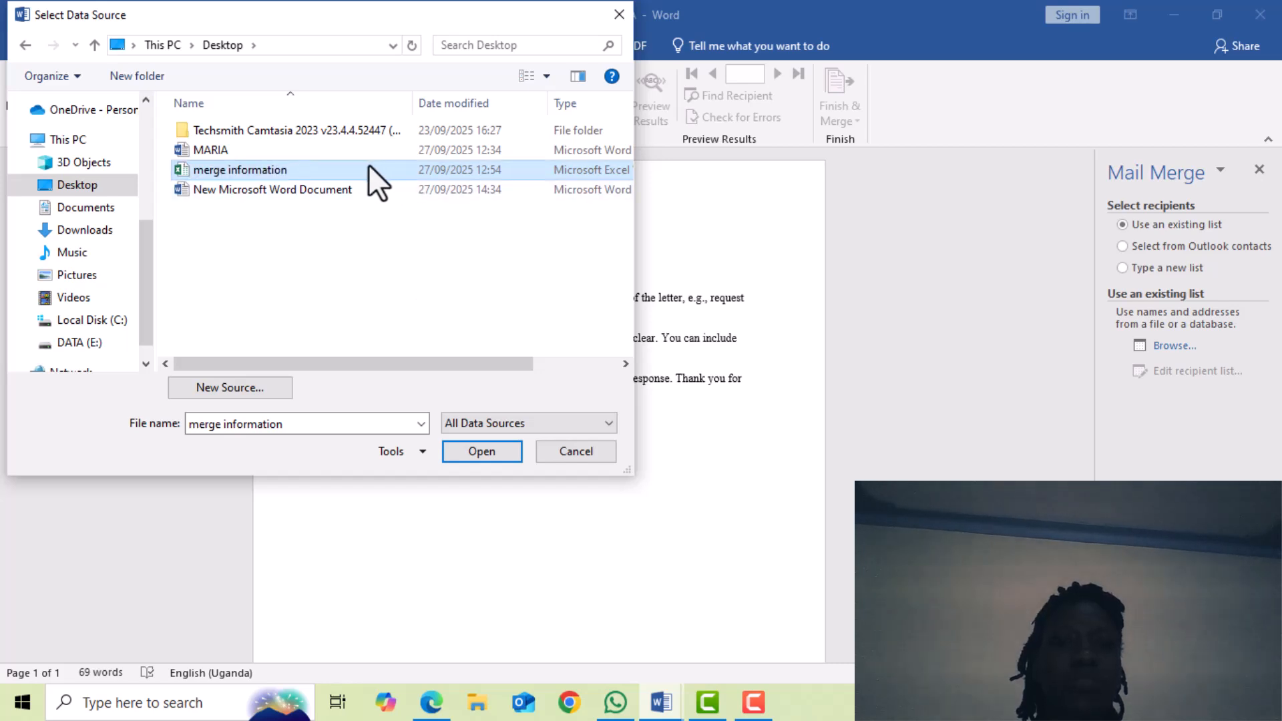
pyautogui.click(474, 458)
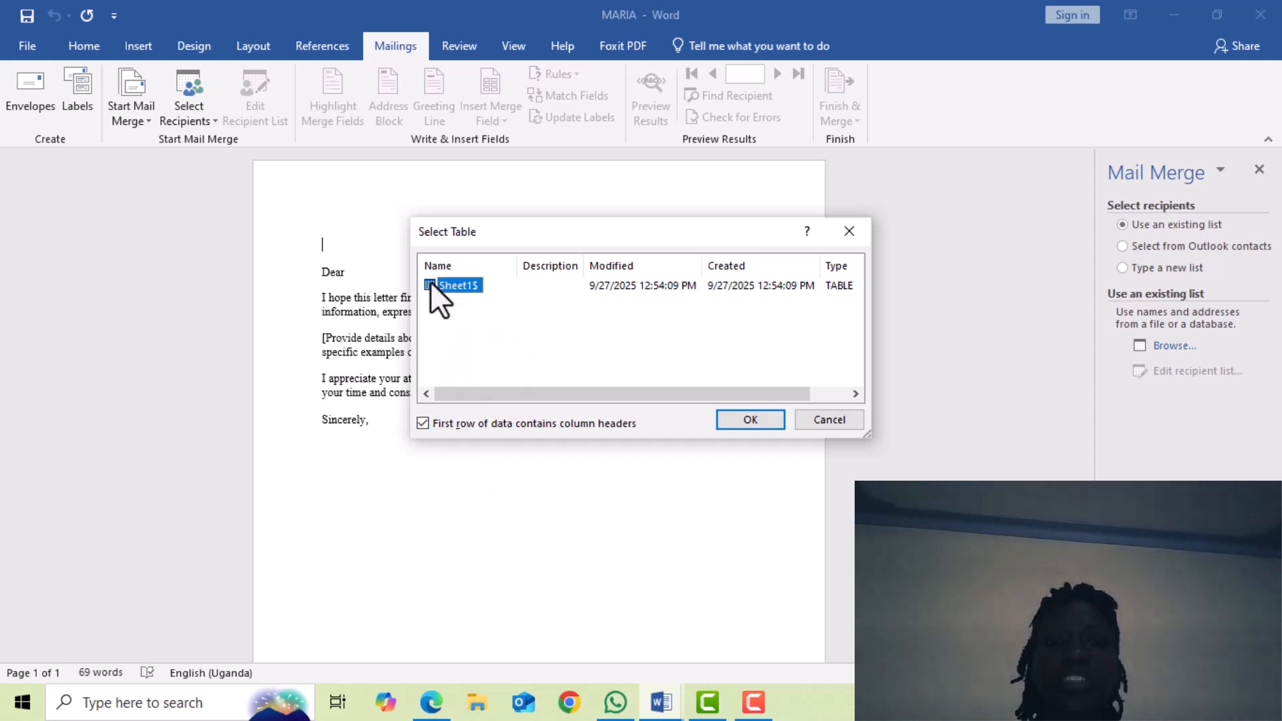
pyautogui.doubleClick(453, 285)
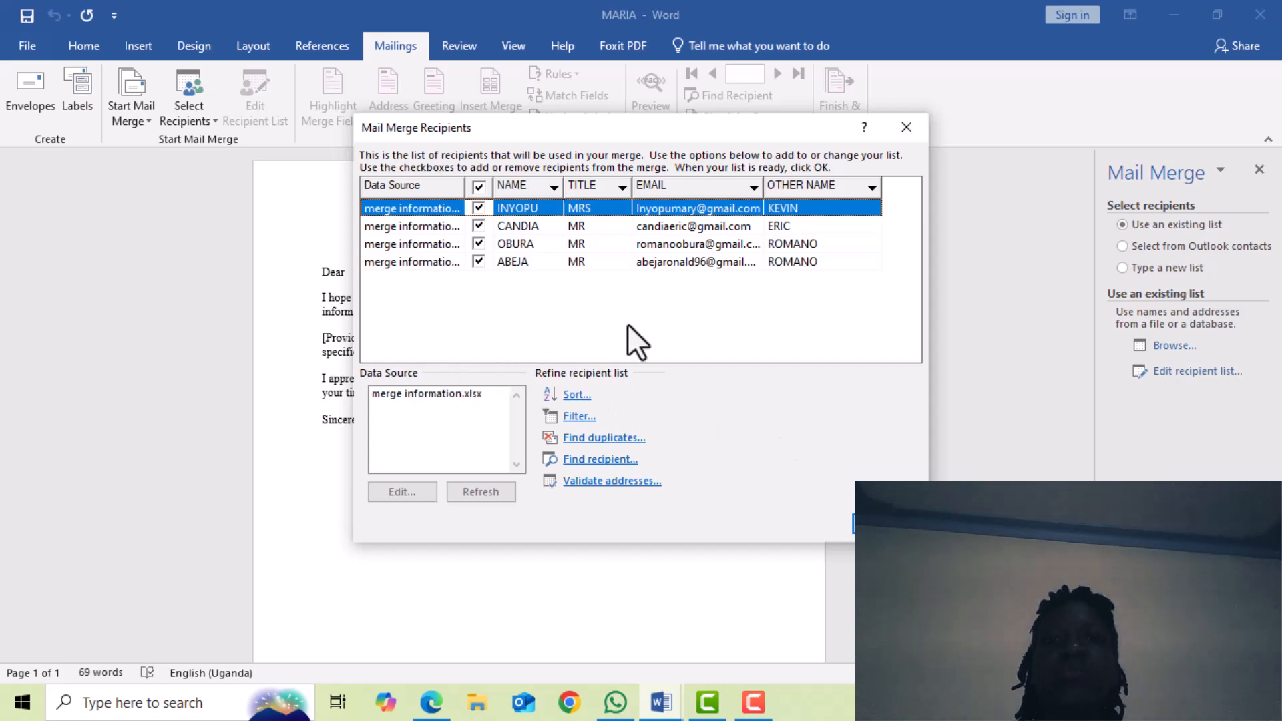
pyautogui.click(476, 207)
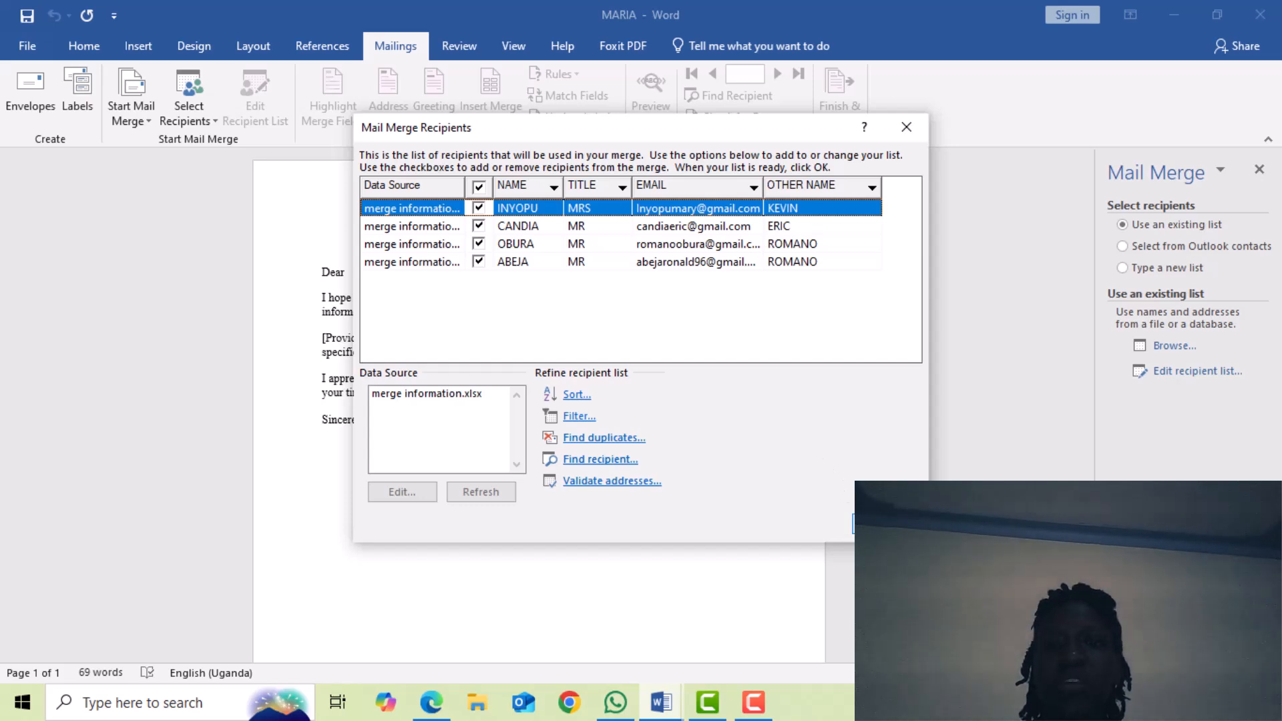
pyautogui.click(887, 524)
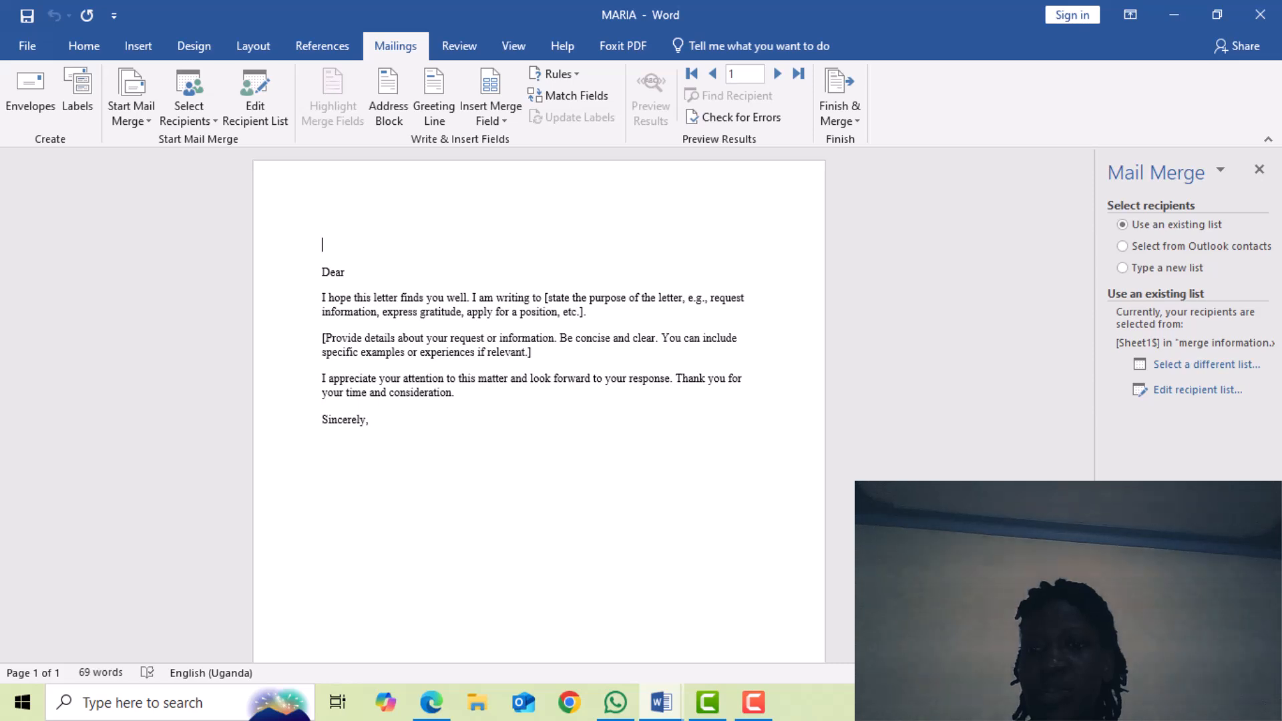
# Proceed to the letter-writing stage and insert the TITLE merge field after "Dear" in the salutation.
pyautogui.click(1191, 628)
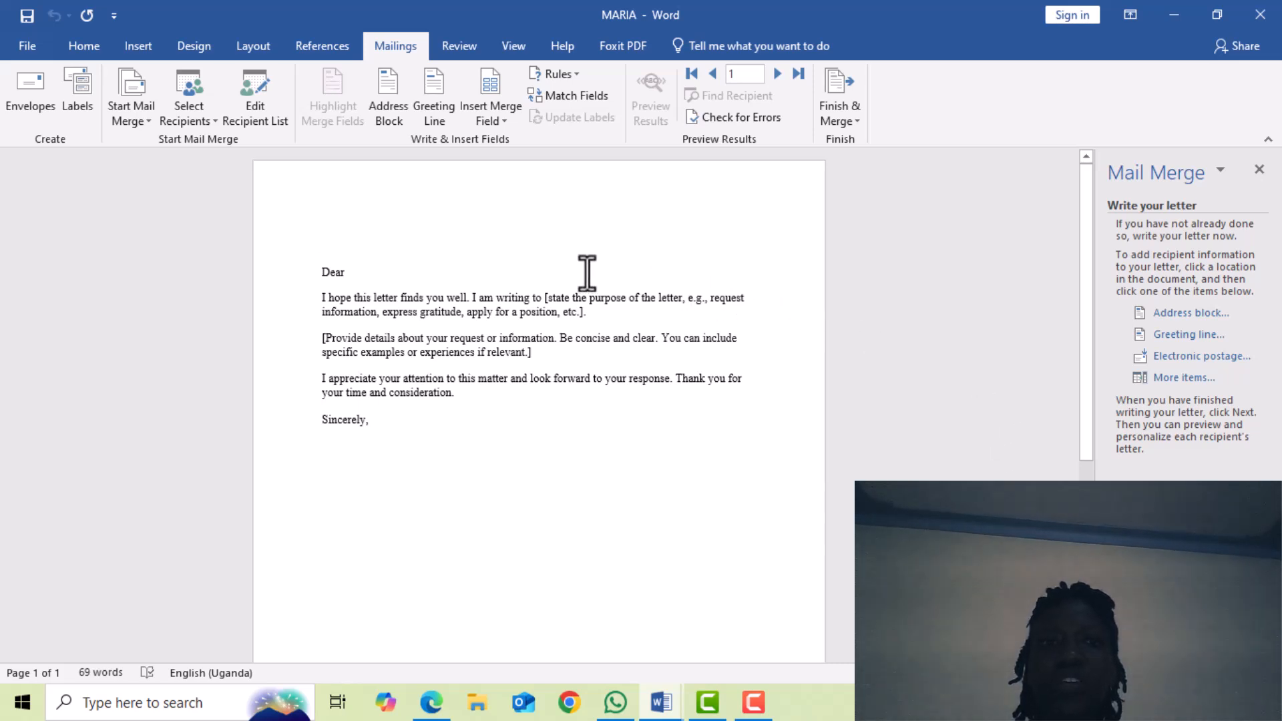
pyautogui.click(482, 95)
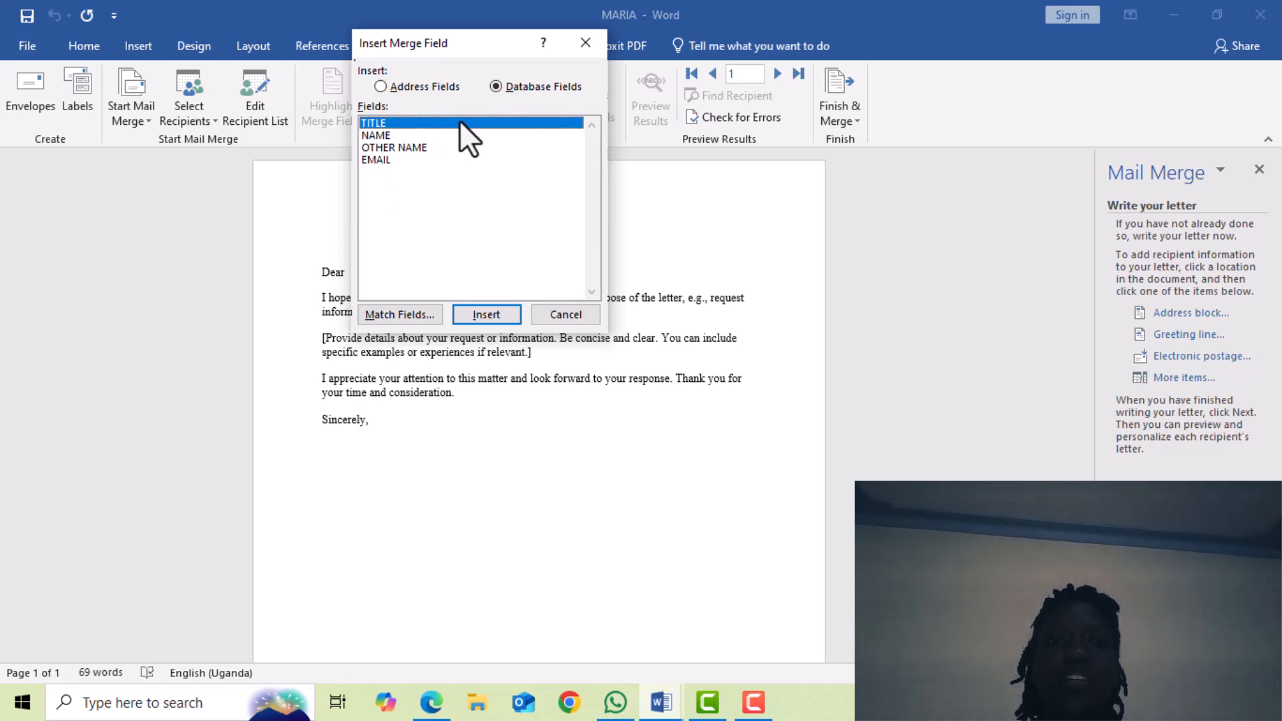
pyautogui.click(575, 43)
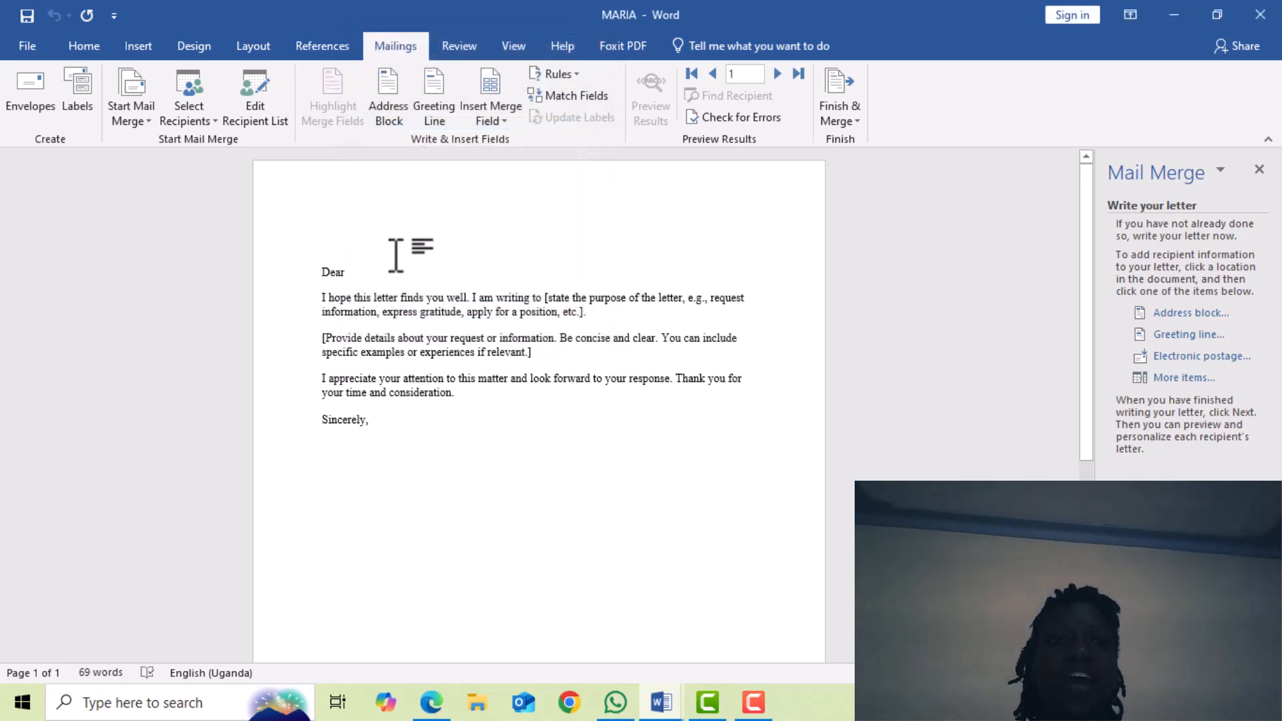
pyautogui.click(362, 272)
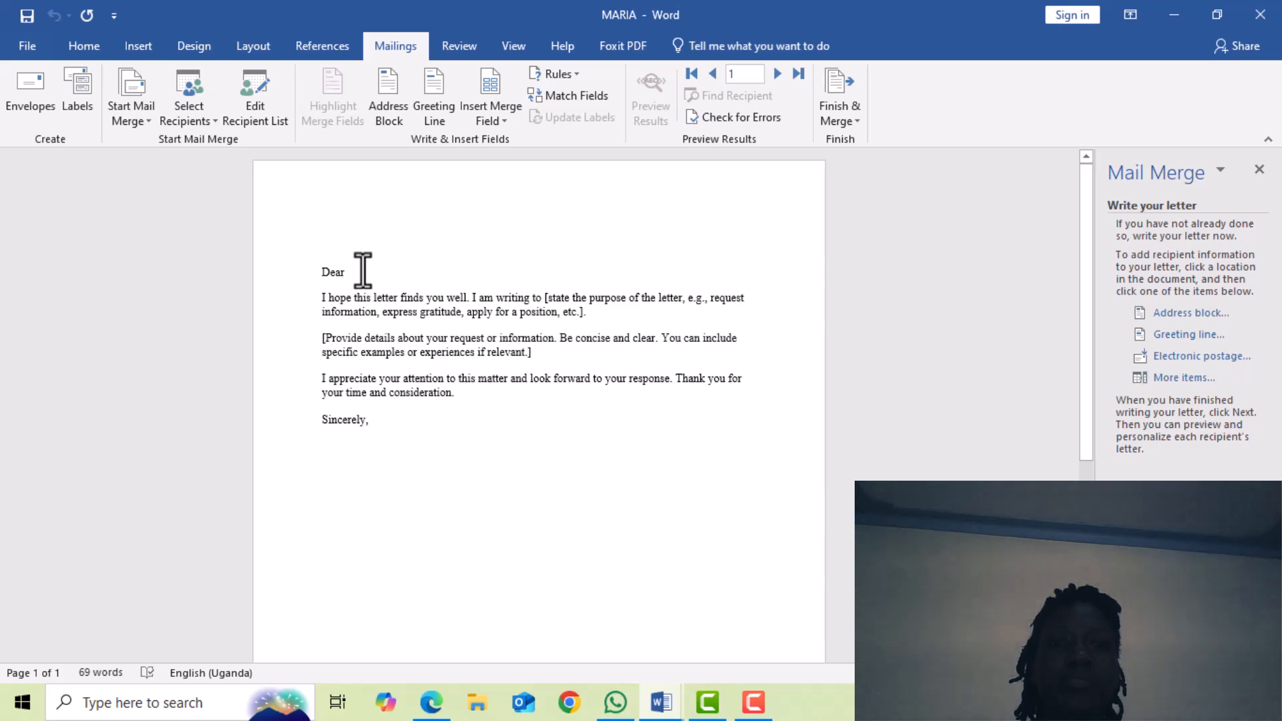
pyautogui.click(507, 84)
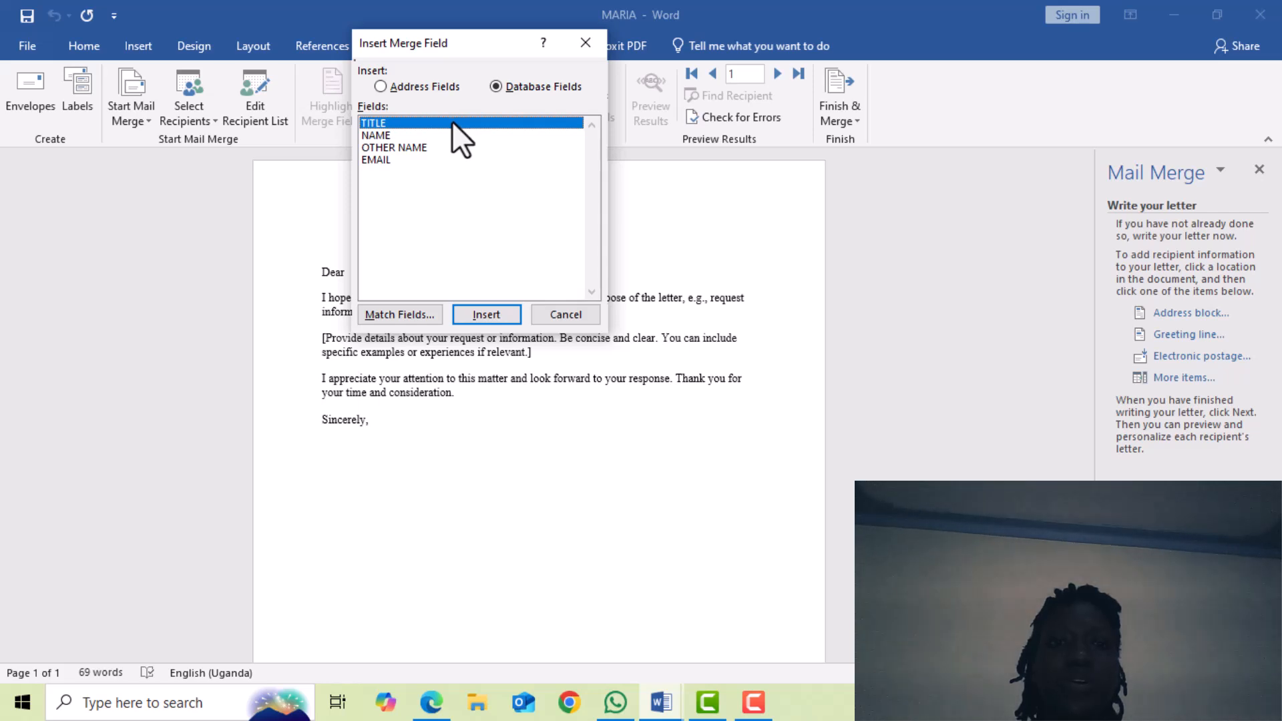
pyautogui.click(487, 317)
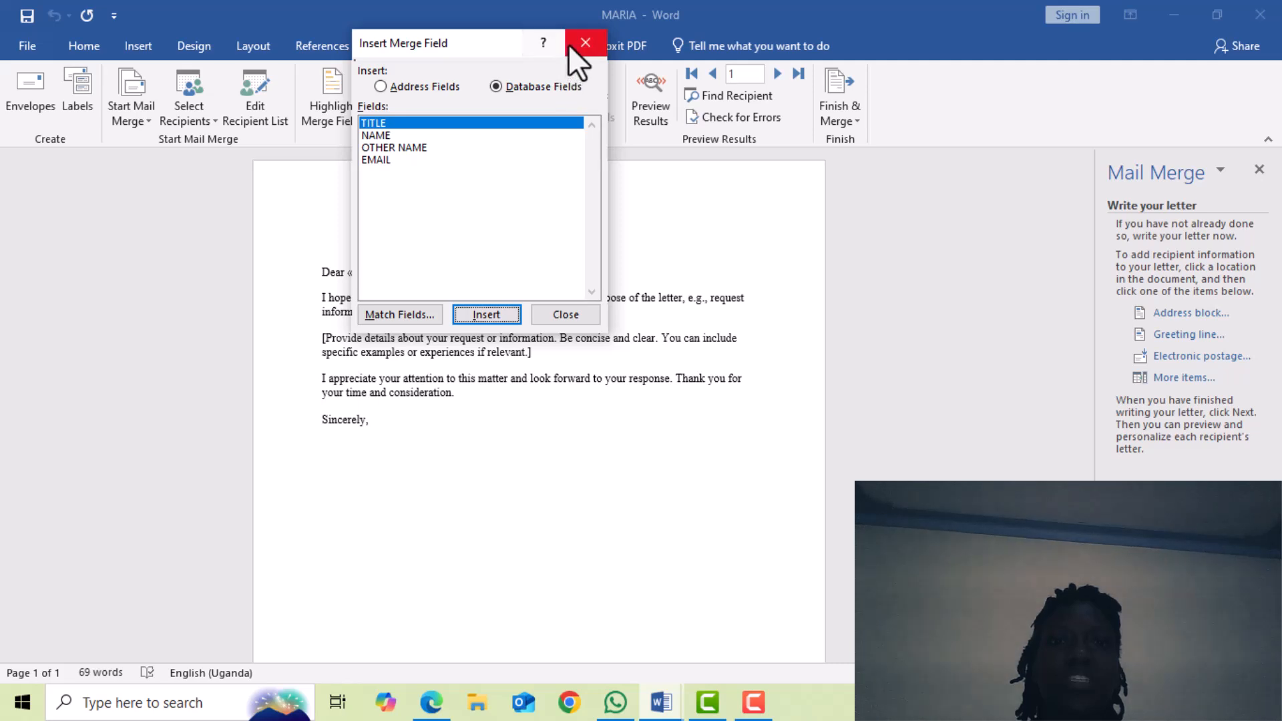
pyautogui.click(585, 36)
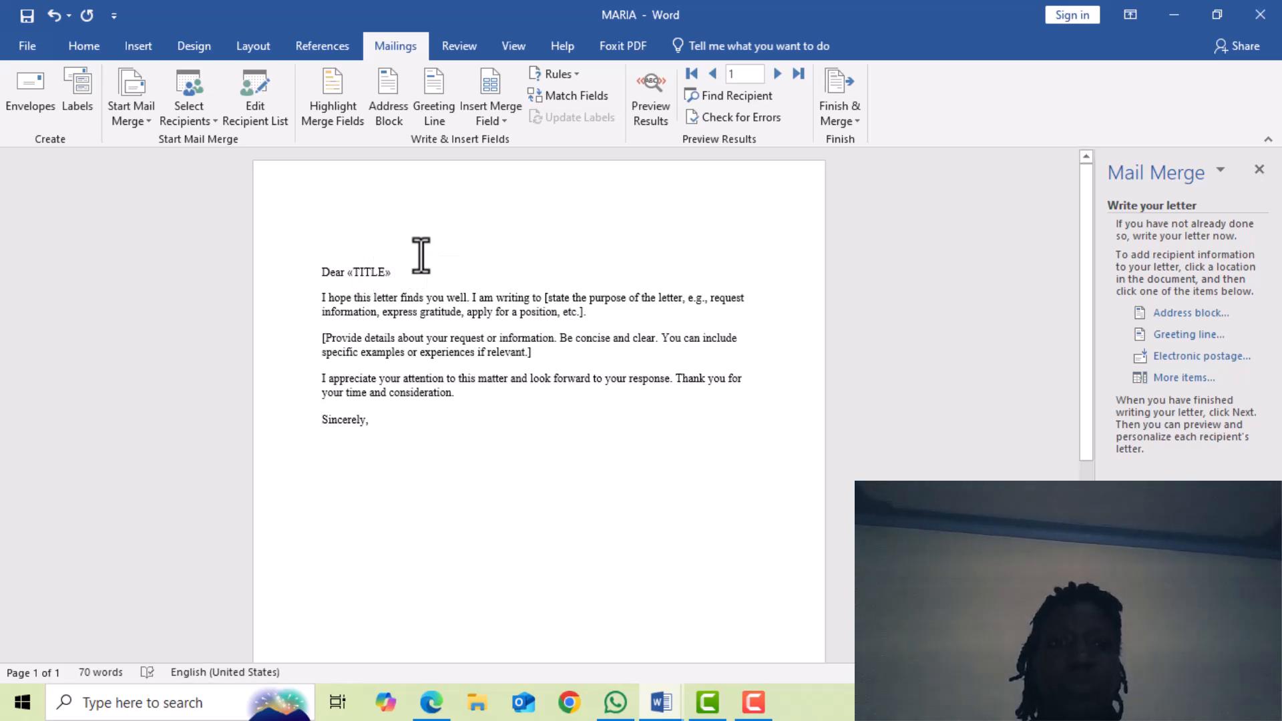
# Insert the NAME merge field after the TITLE field in the salutation and remove the duplicate NAME fields.
pyautogui.click(502, 75)
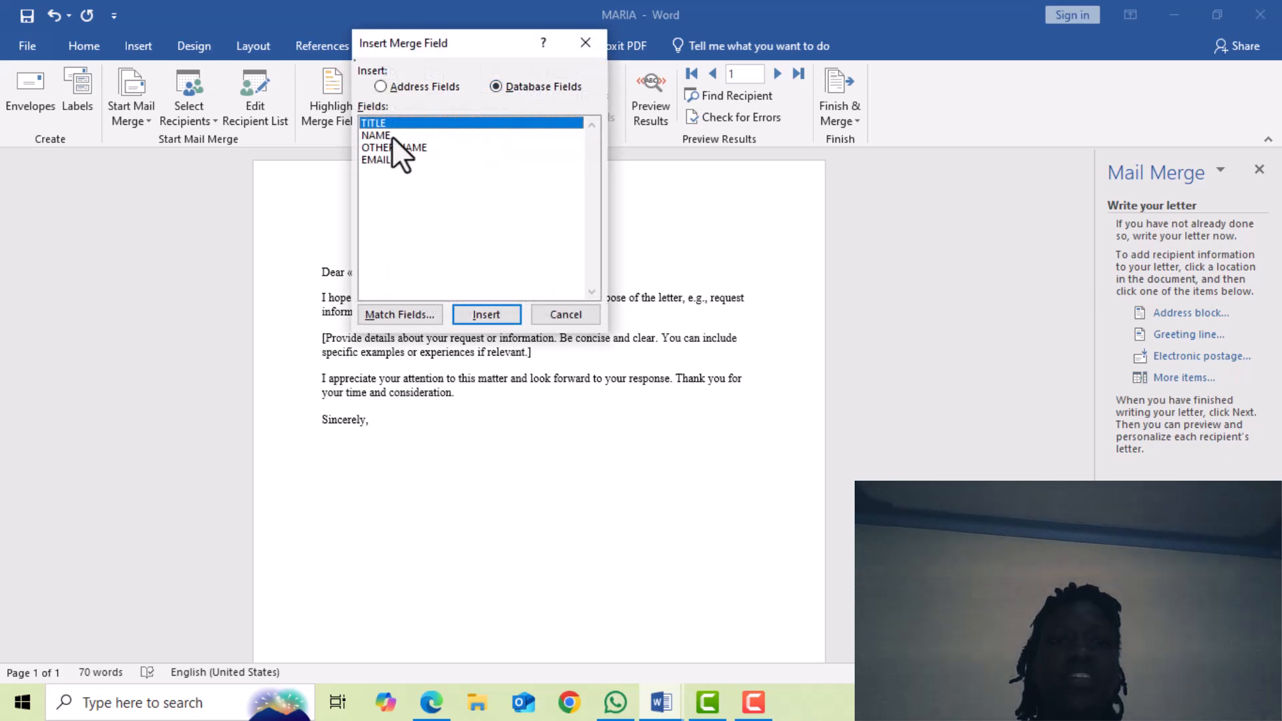
pyautogui.click(391, 136)
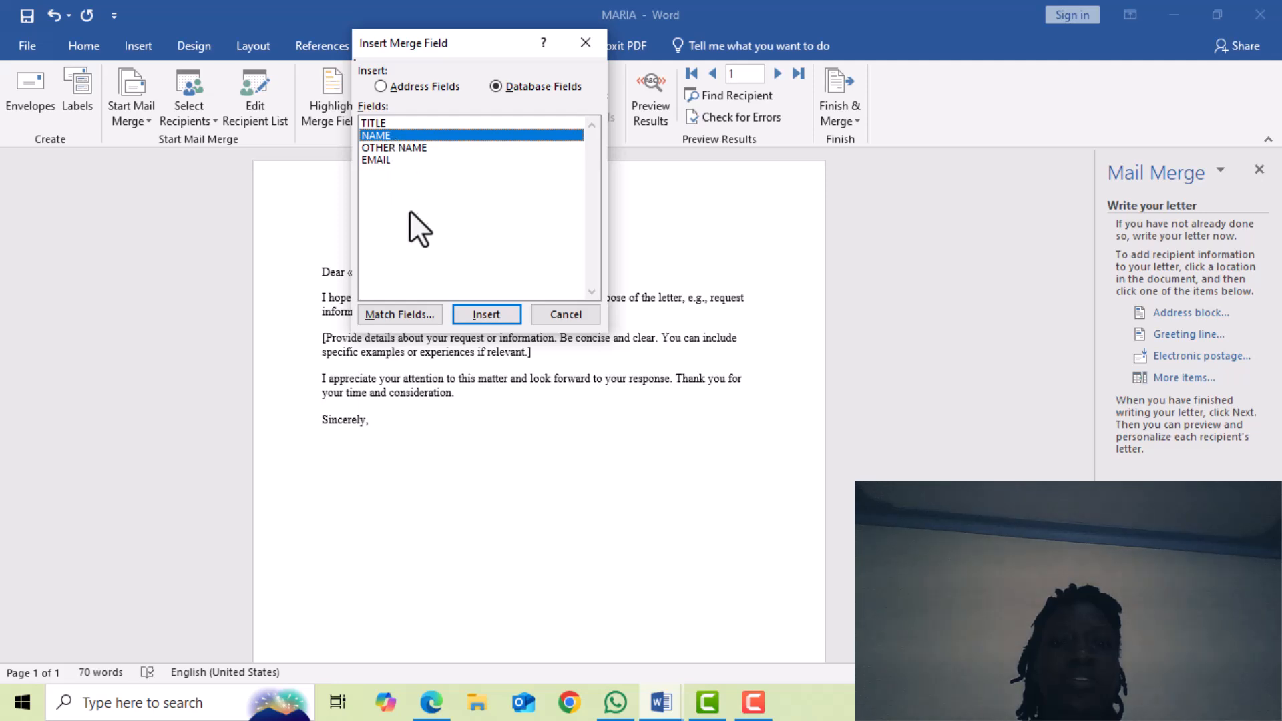
pyautogui.click(476, 310)
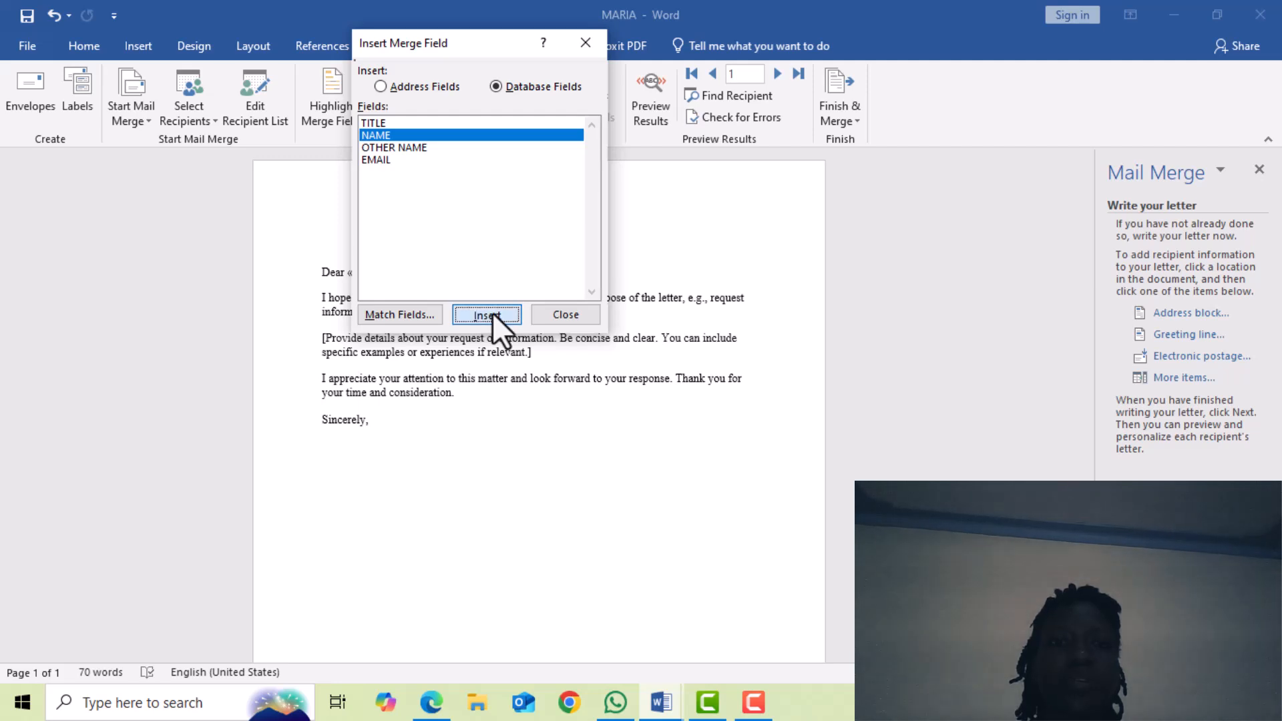
pyautogui.click(574, 40)
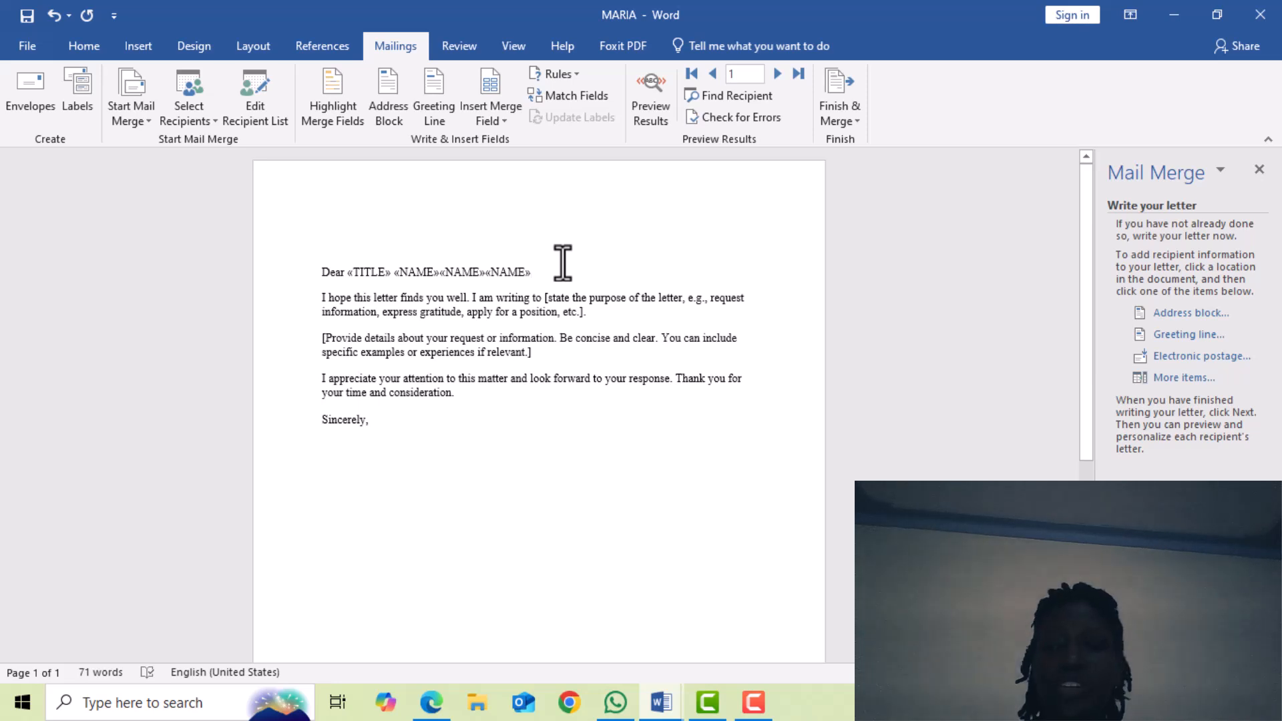
pyautogui.press('BackSpace')
pyautogui.press('BackSpace')
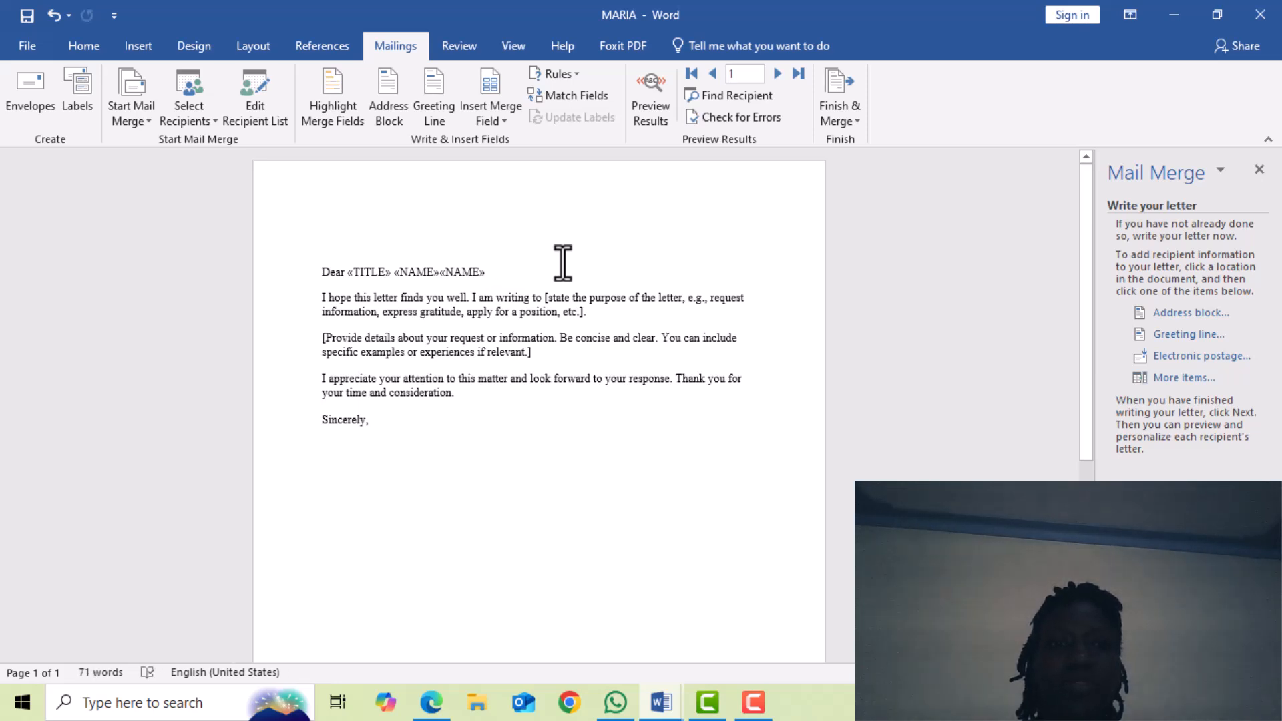
pyautogui.hotkey('ctrl', 'z')
pyautogui.press('BackSpace')
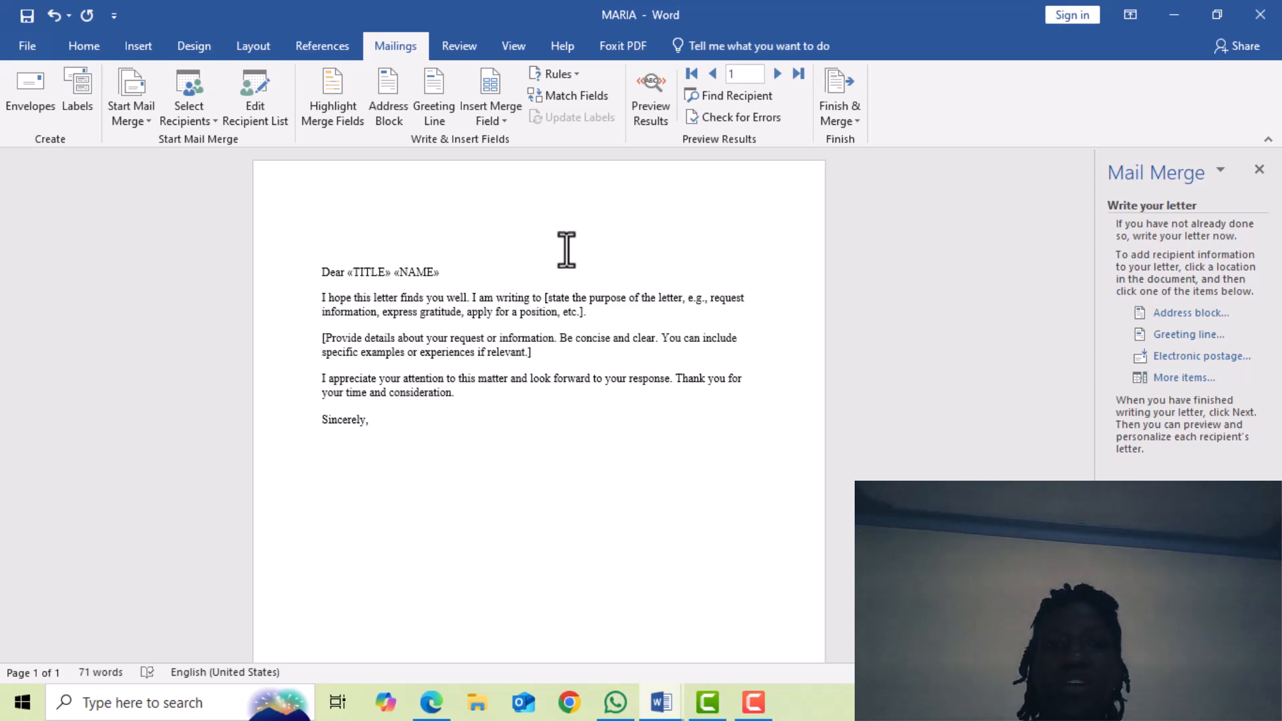
# Insert the OTHER NAME merge field on a new line below the salutation and remove its duplicate.
pyautogui.press('Return')
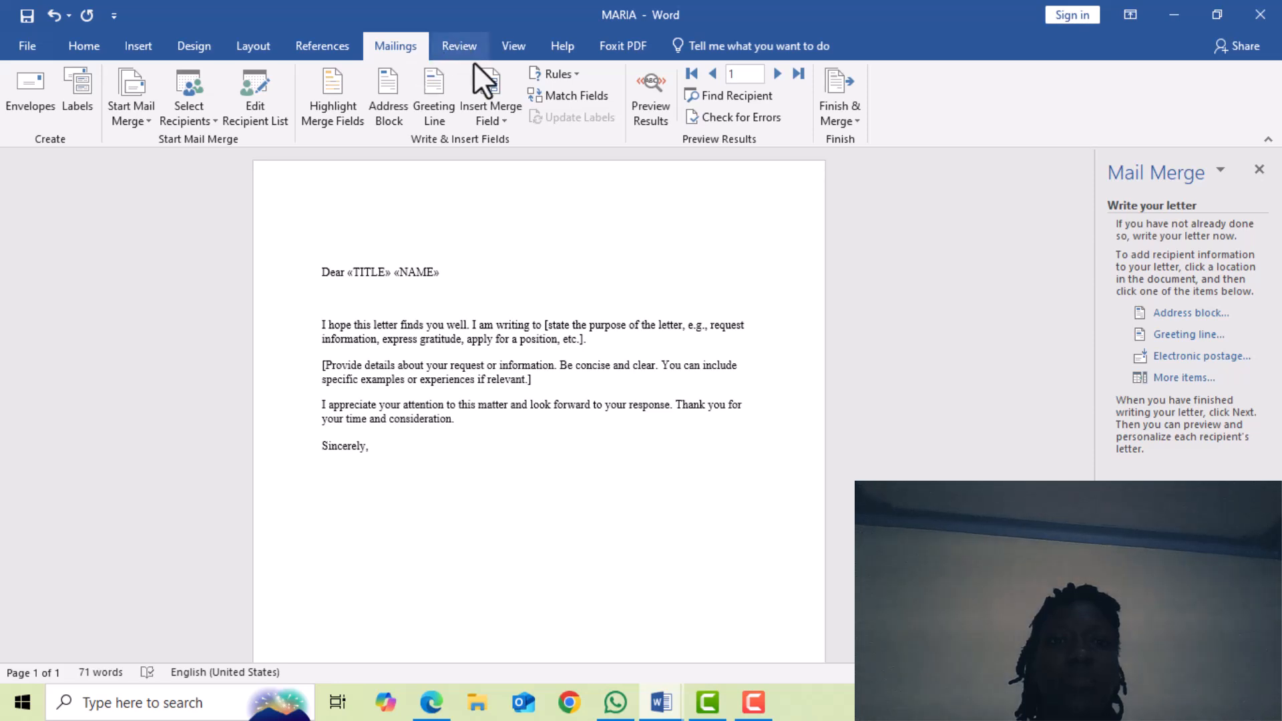
pyautogui.click(488, 81)
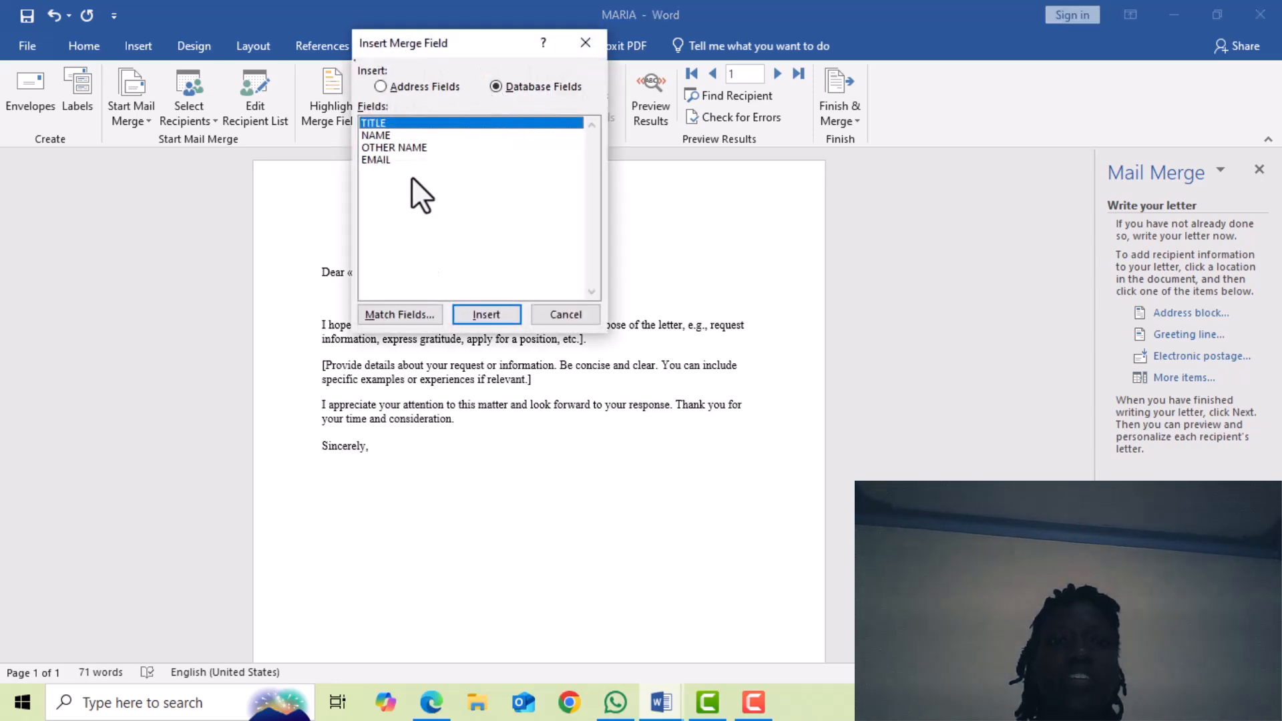
pyautogui.click(418, 150)
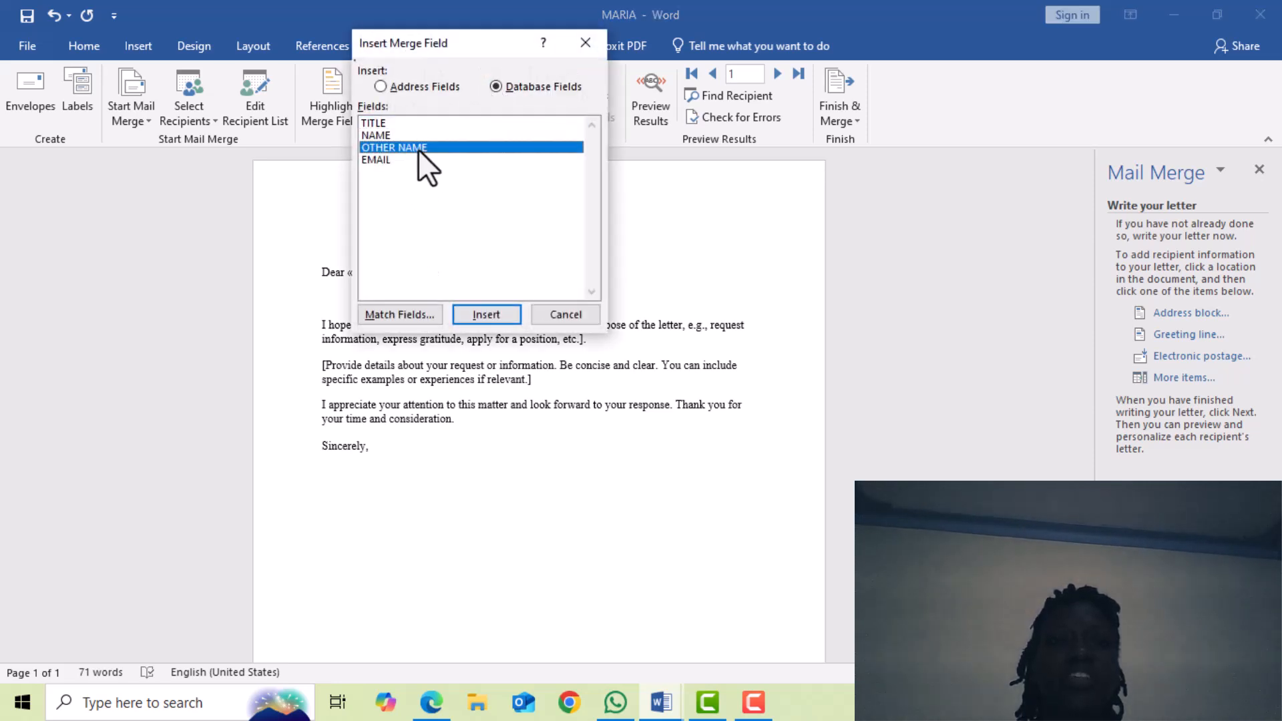
pyautogui.click(490, 318)
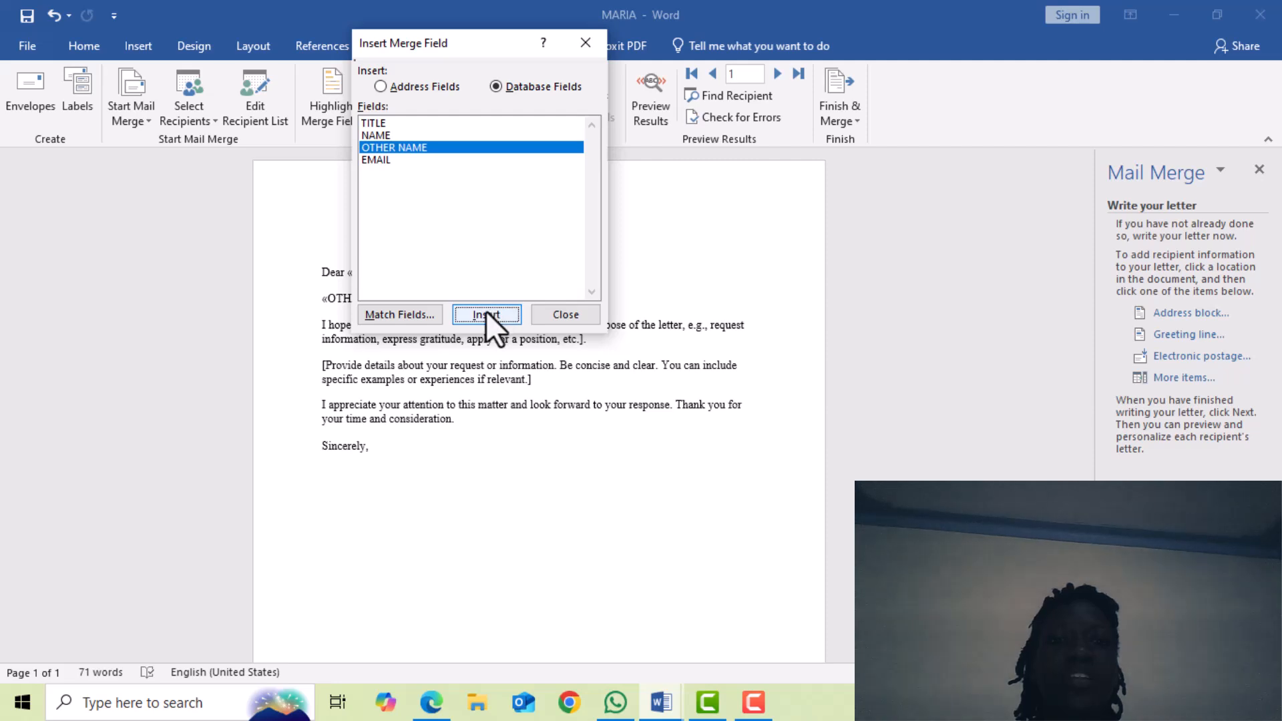
pyautogui.click(578, 38)
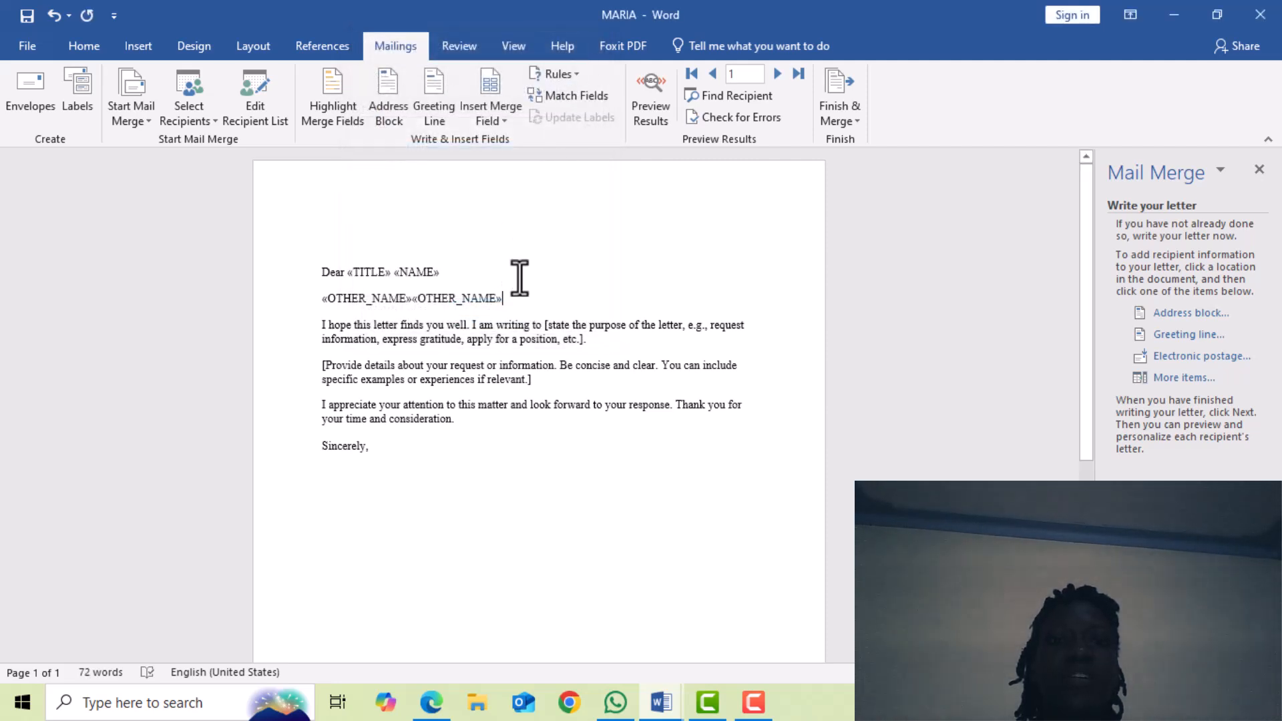
pyautogui.press('BackSpace')
pyautogui.press('BackSpace')
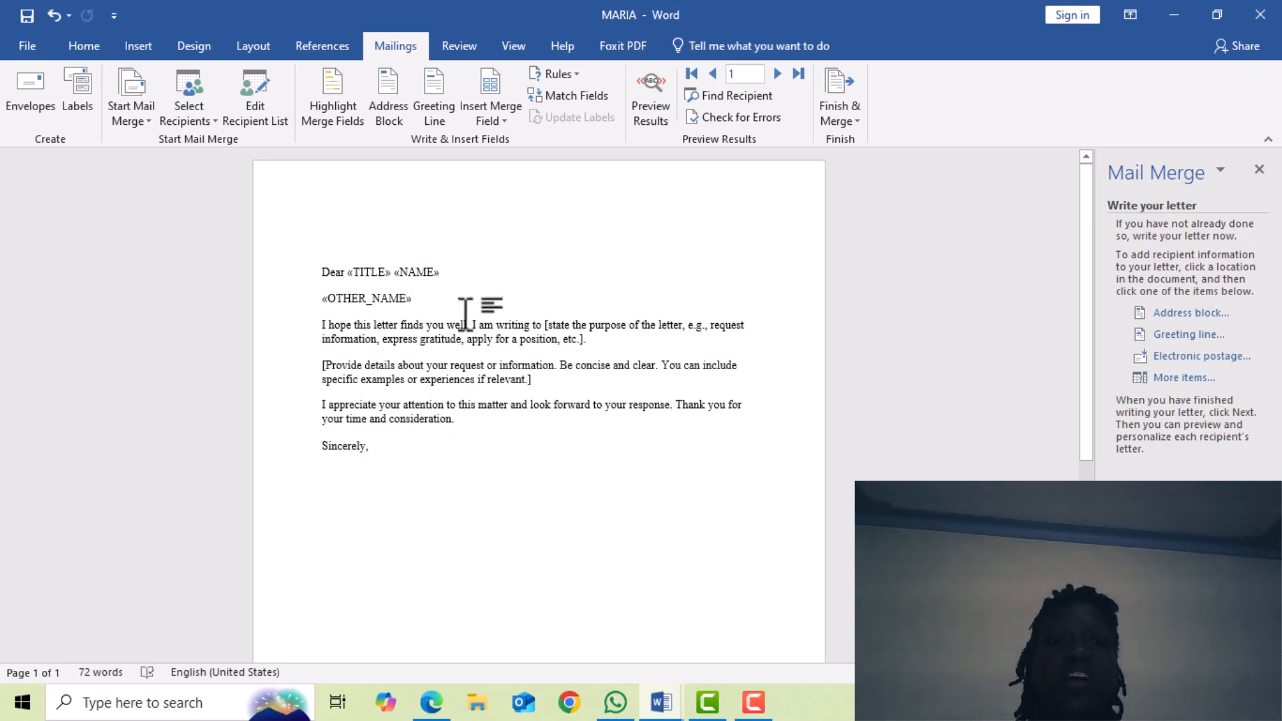
# Insert the EMAIL merge field on a new line below "Sincerely," at the end of the letter.
pyautogui.click(373, 443)
pyautogui.hotkey('ctrl', 'z')
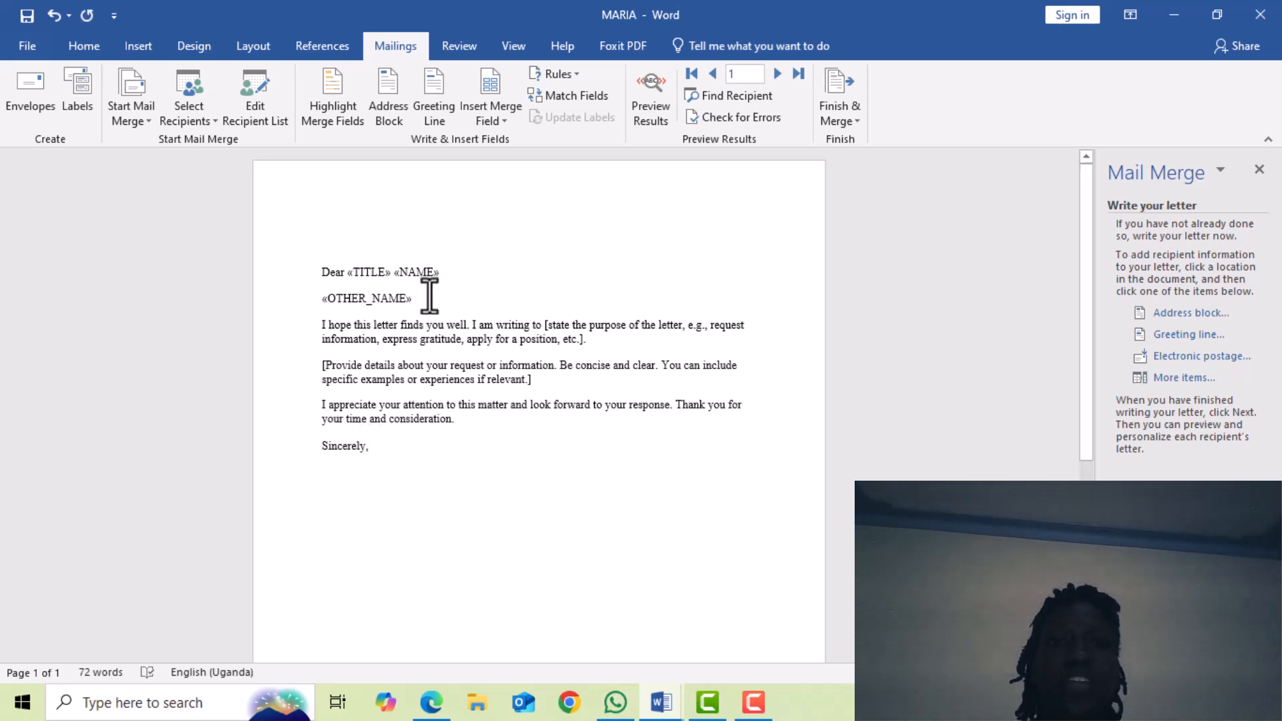
pyautogui.press('Return')
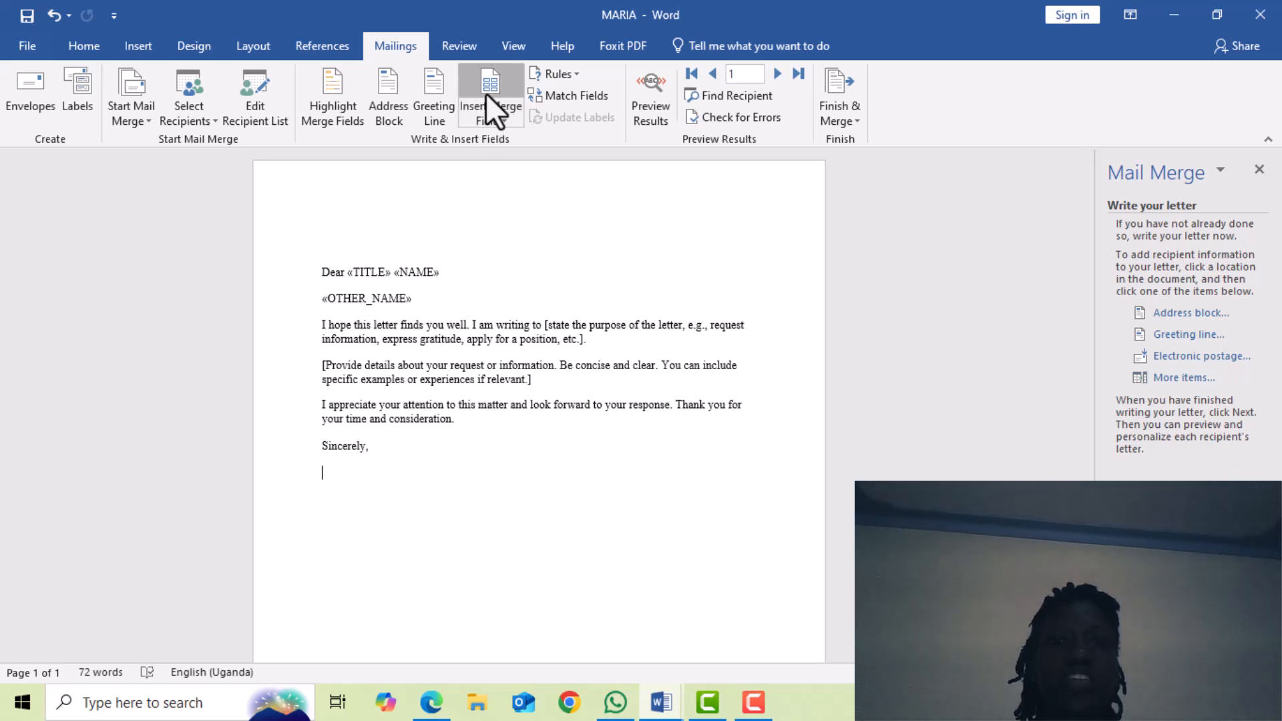
pyautogui.click(490, 94)
pyautogui.click(387, 159)
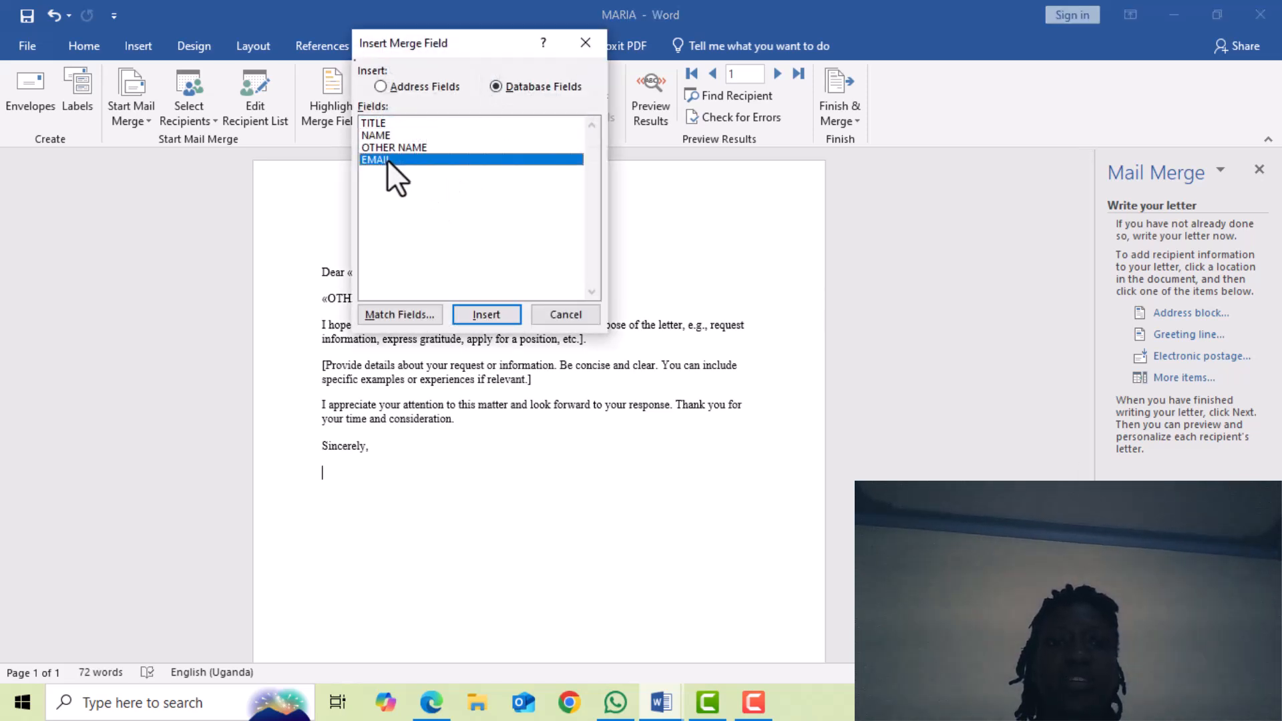
pyautogui.click(481, 311)
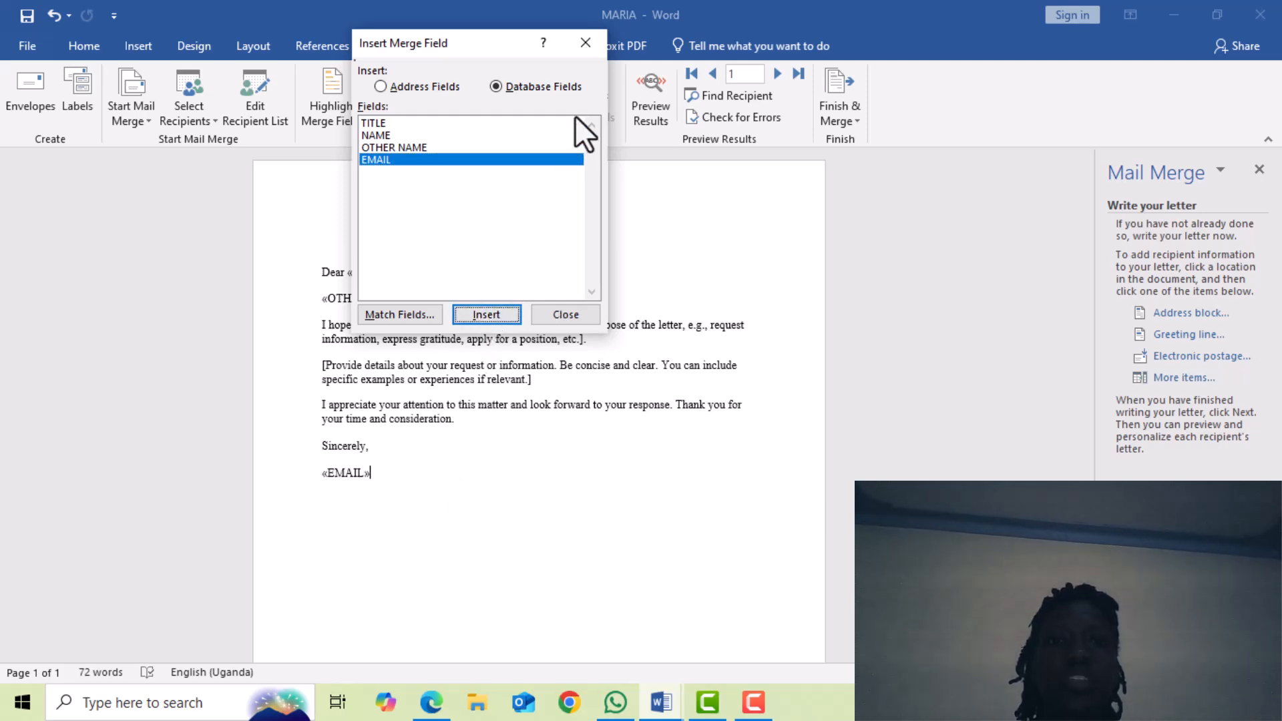
pyautogui.click(587, 41)
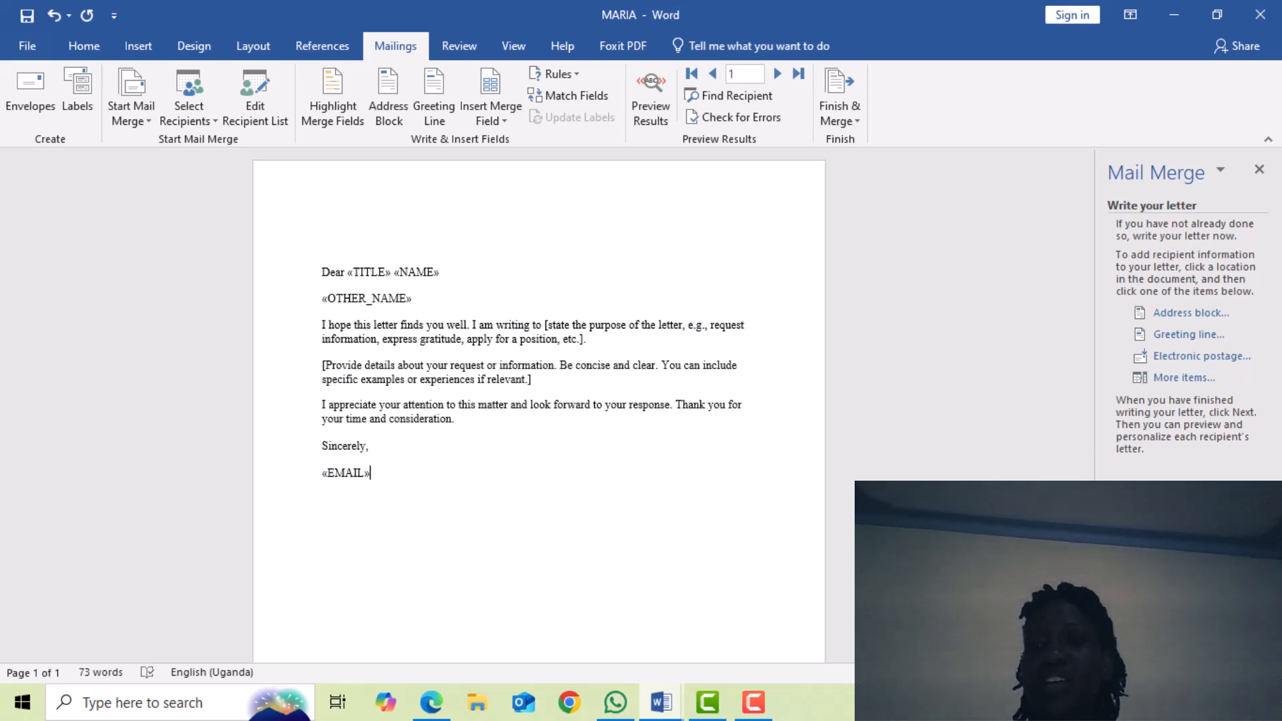
# Preview the merged letters and go through them from recipient 1 to recipient 4.
pyautogui.click(1191, 631)
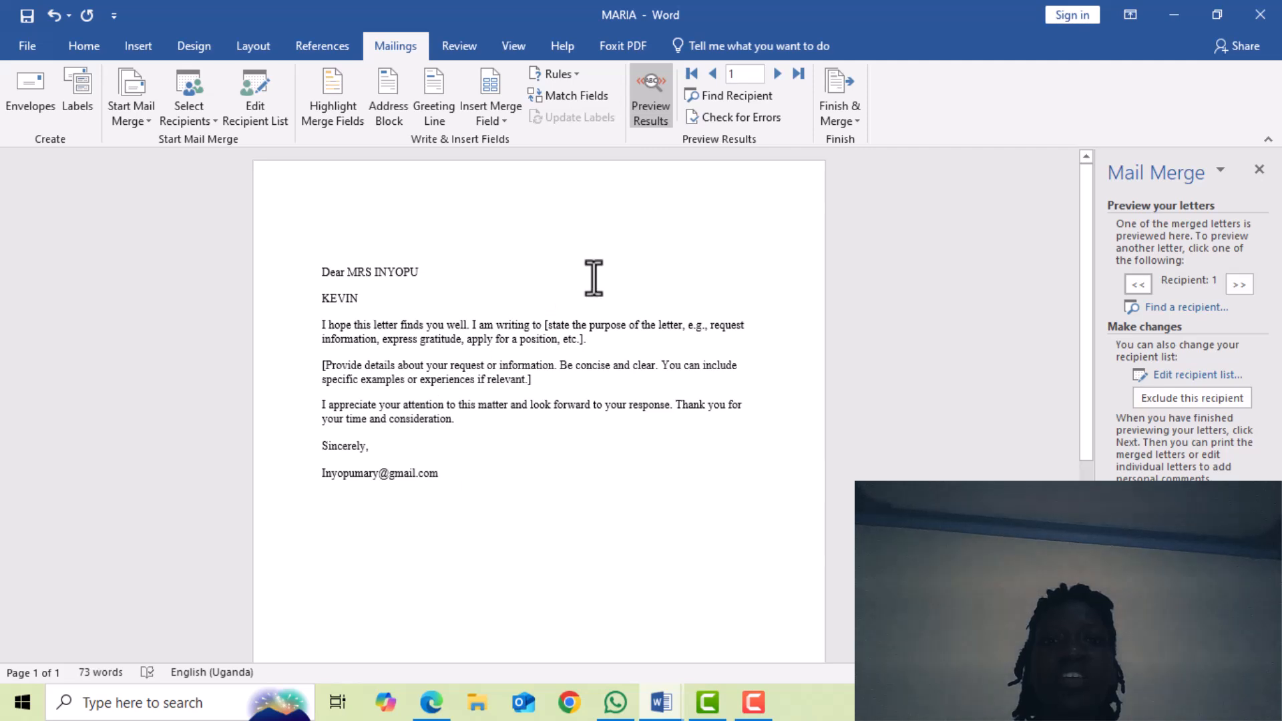
pyautogui.click(778, 73)
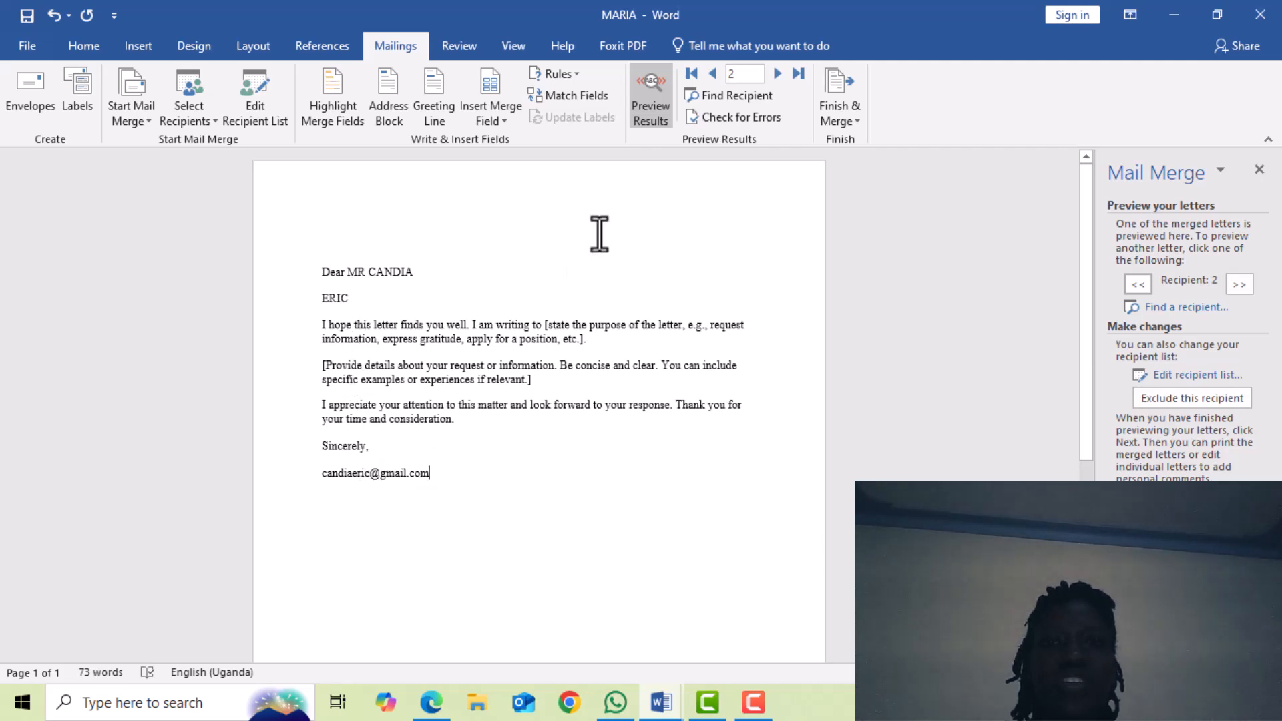
pyautogui.click(774, 74)
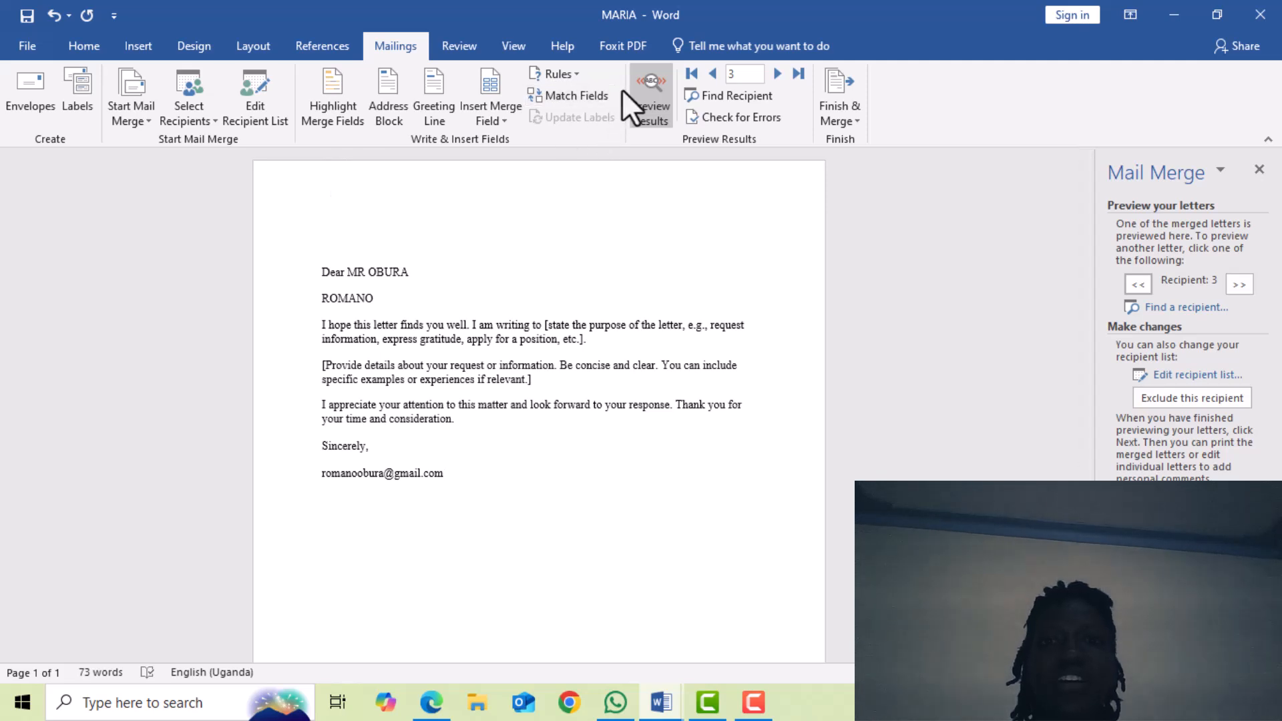
pyautogui.click(774, 72)
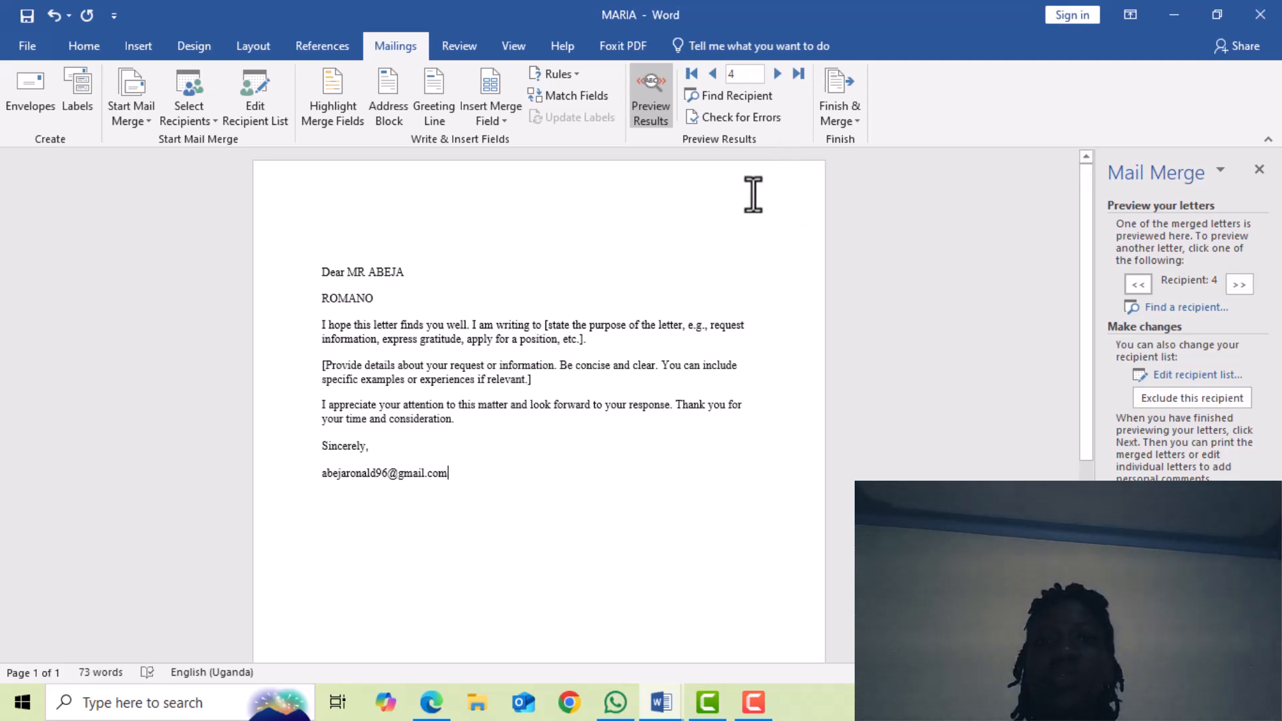
# Finish the merge as e-mail messages to all records, addressed by the EMAIL field, with subject "appreciation letter" and HTML format.
pyautogui.click(835, 119)
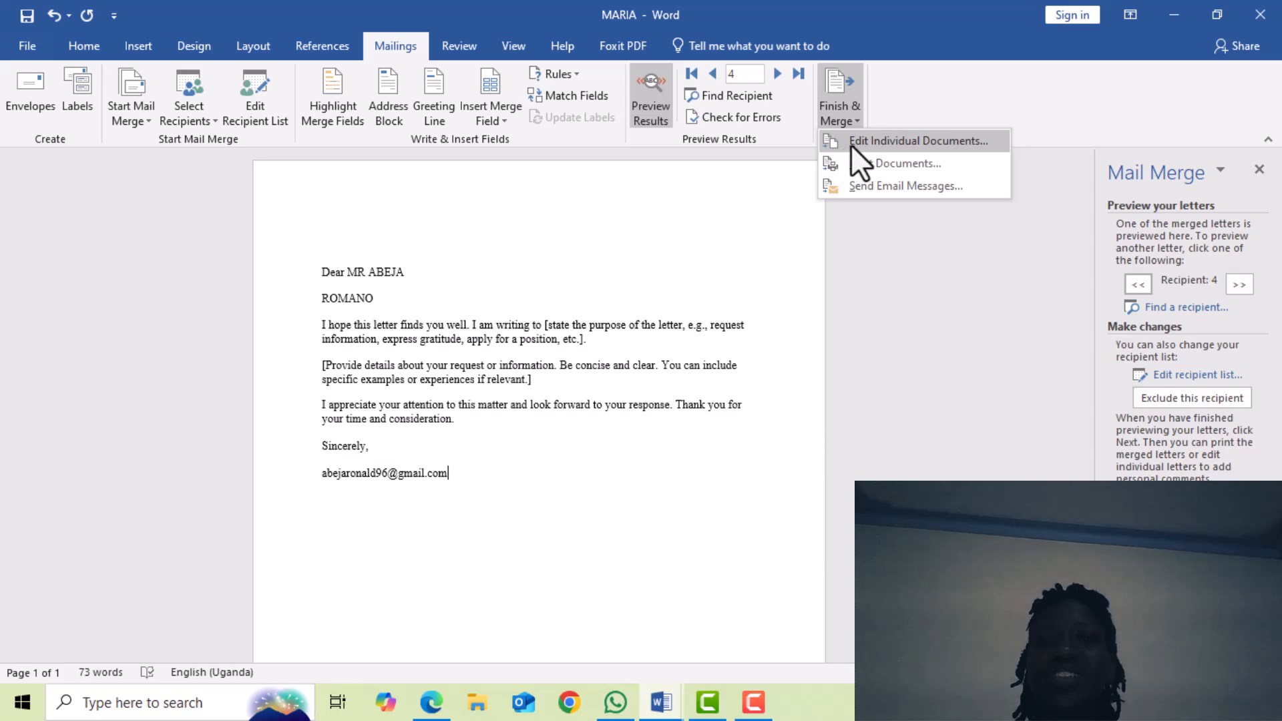
pyautogui.click(858, 186)
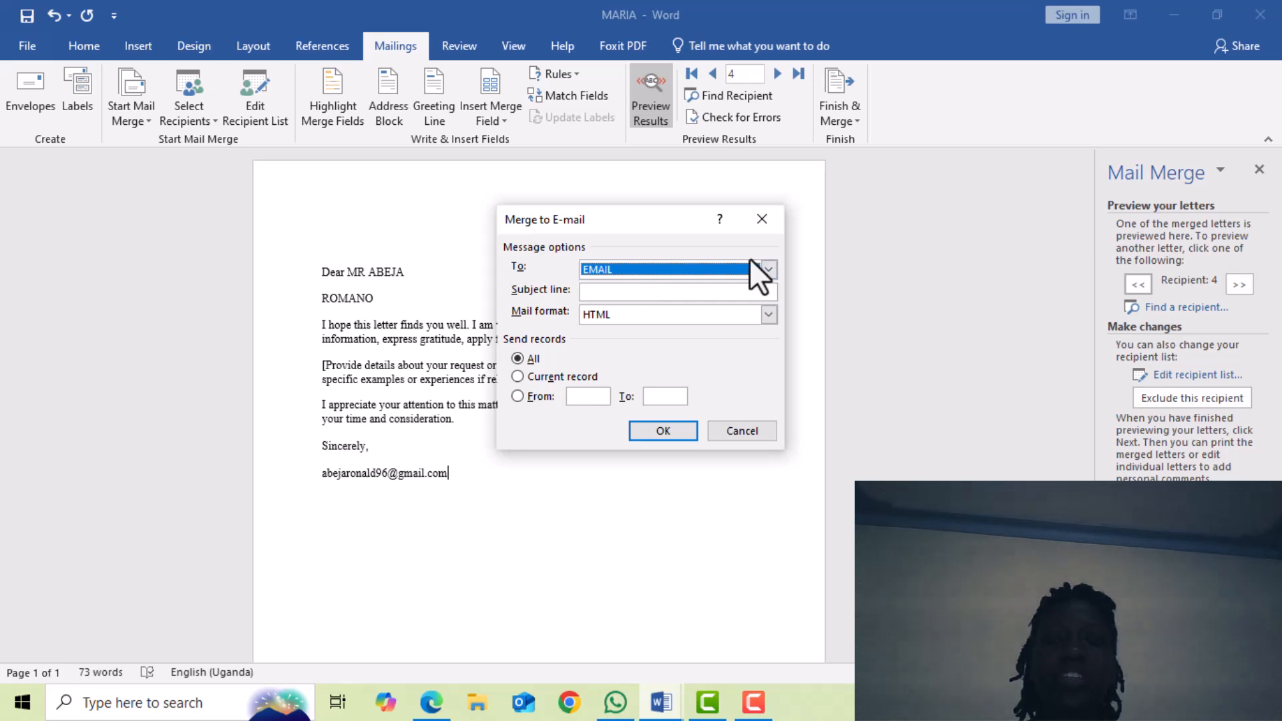
pyautogui.click(594, 291)
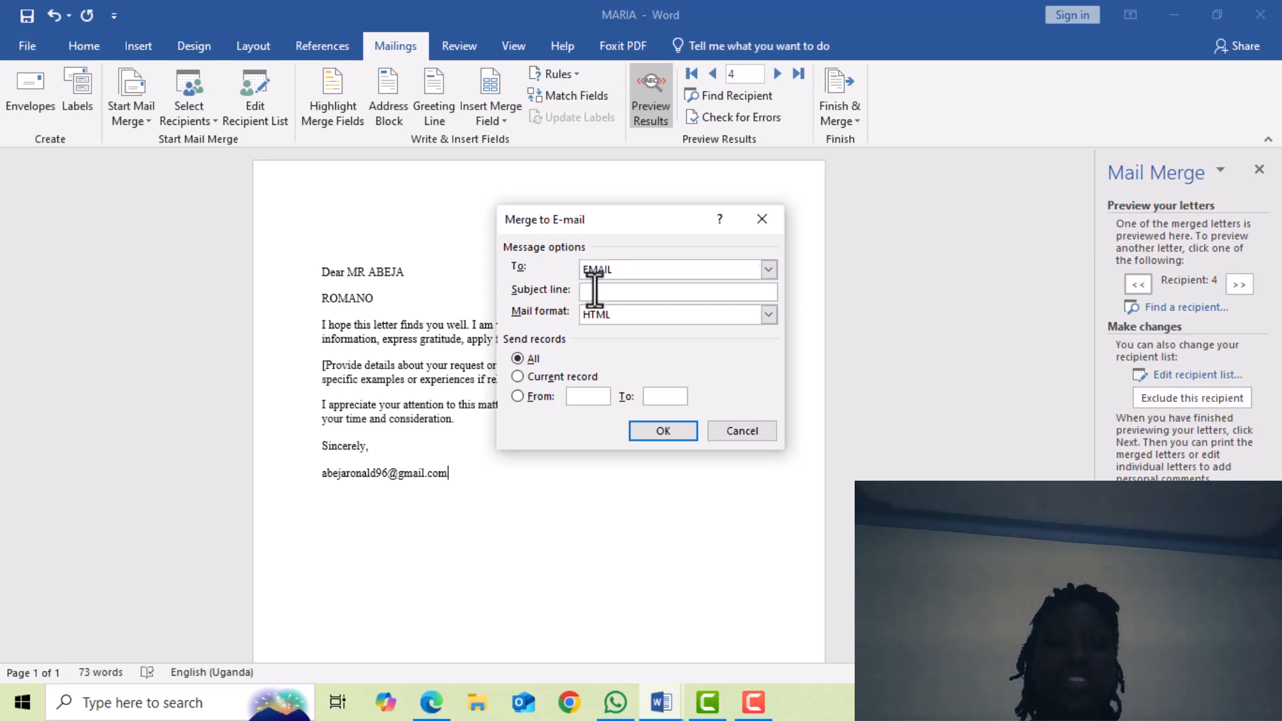
pyautogui.write('app')
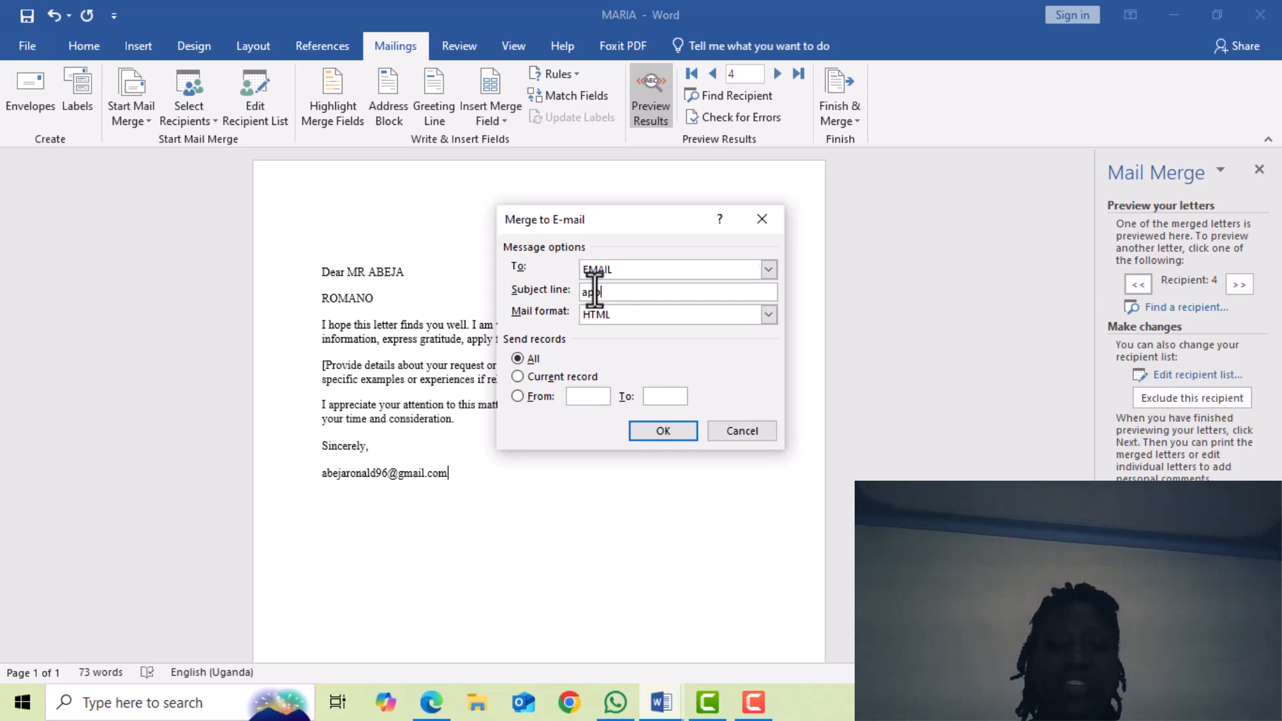
pyautogui.write('re')
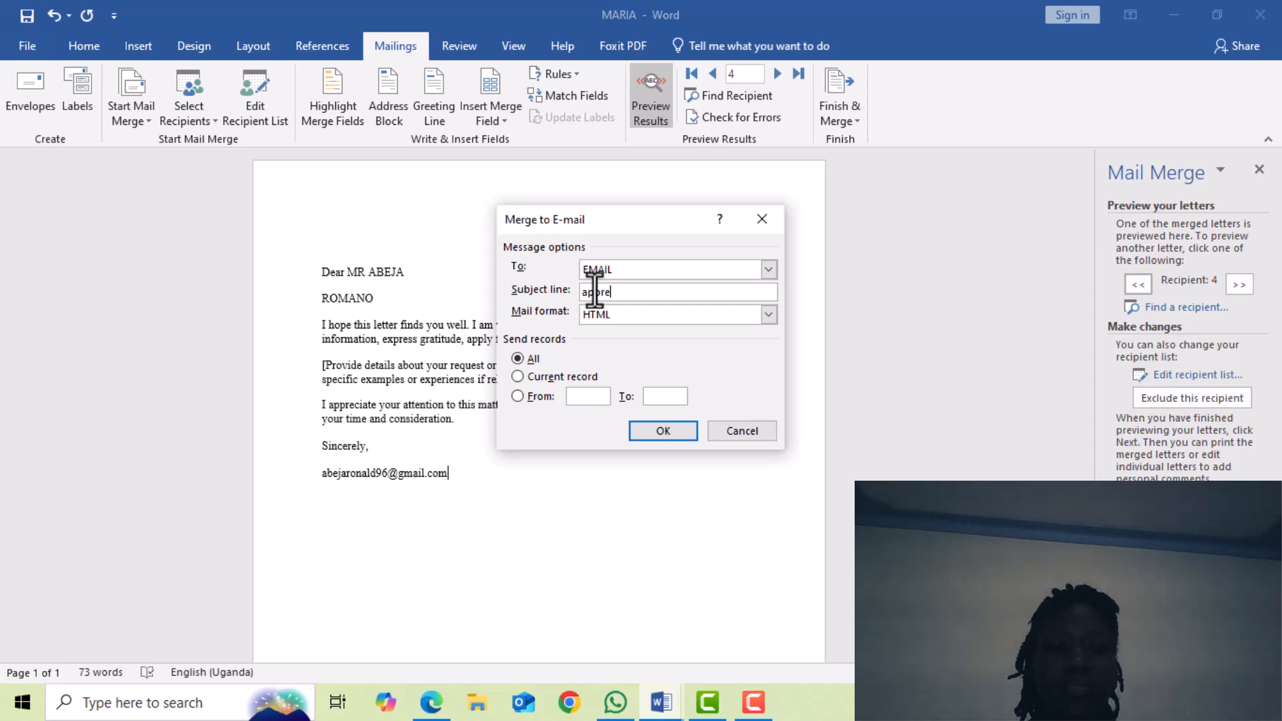
pyautogui.write('ciation')
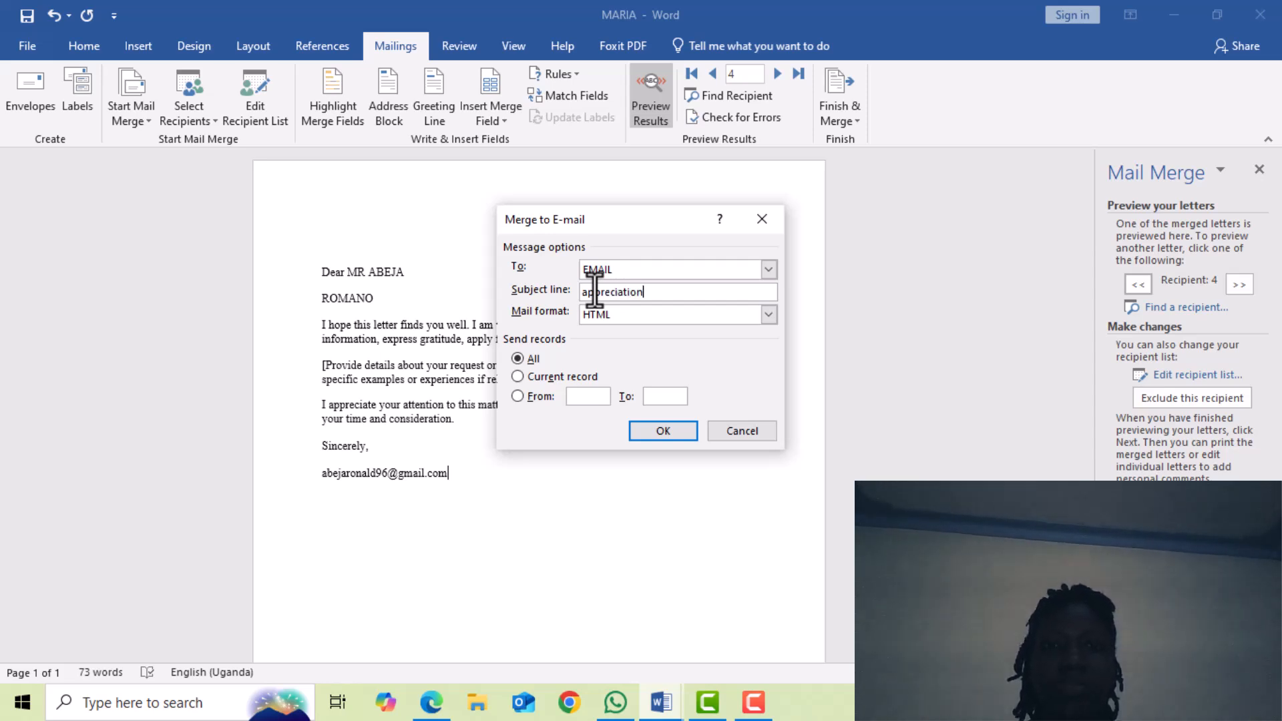
pyautogui.write(' letter')
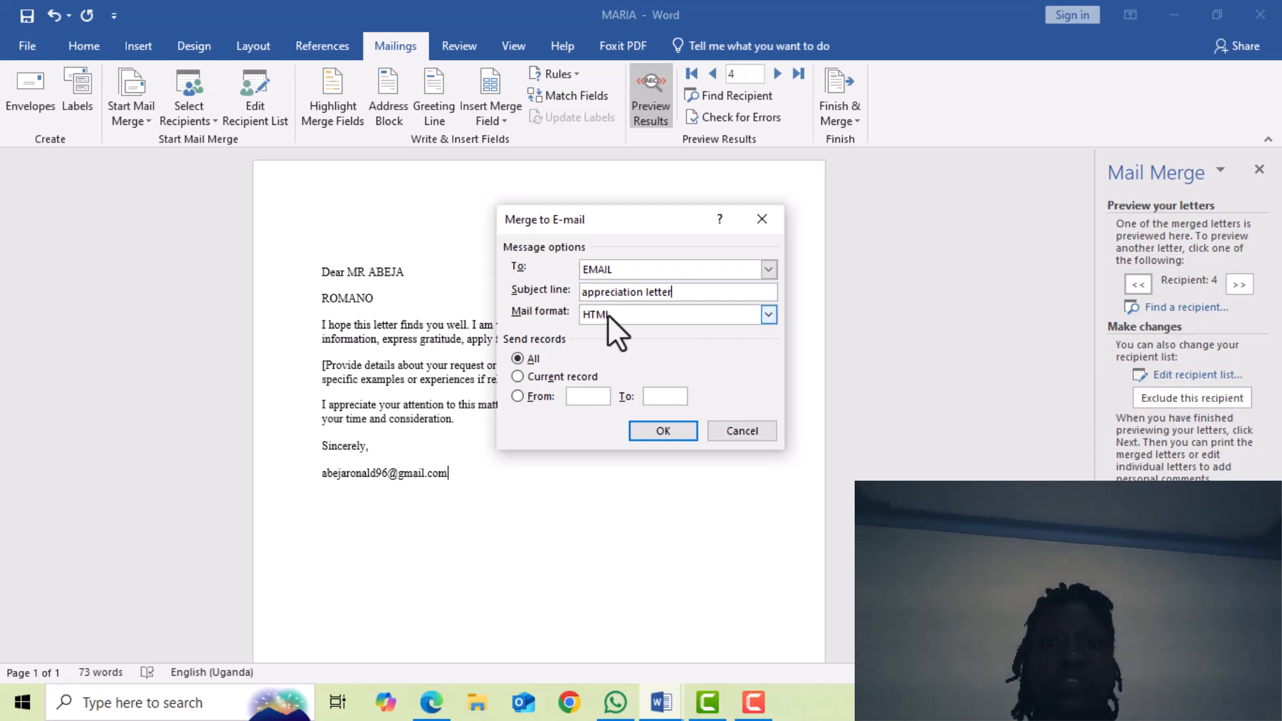
pyautogui.click(768, 315)
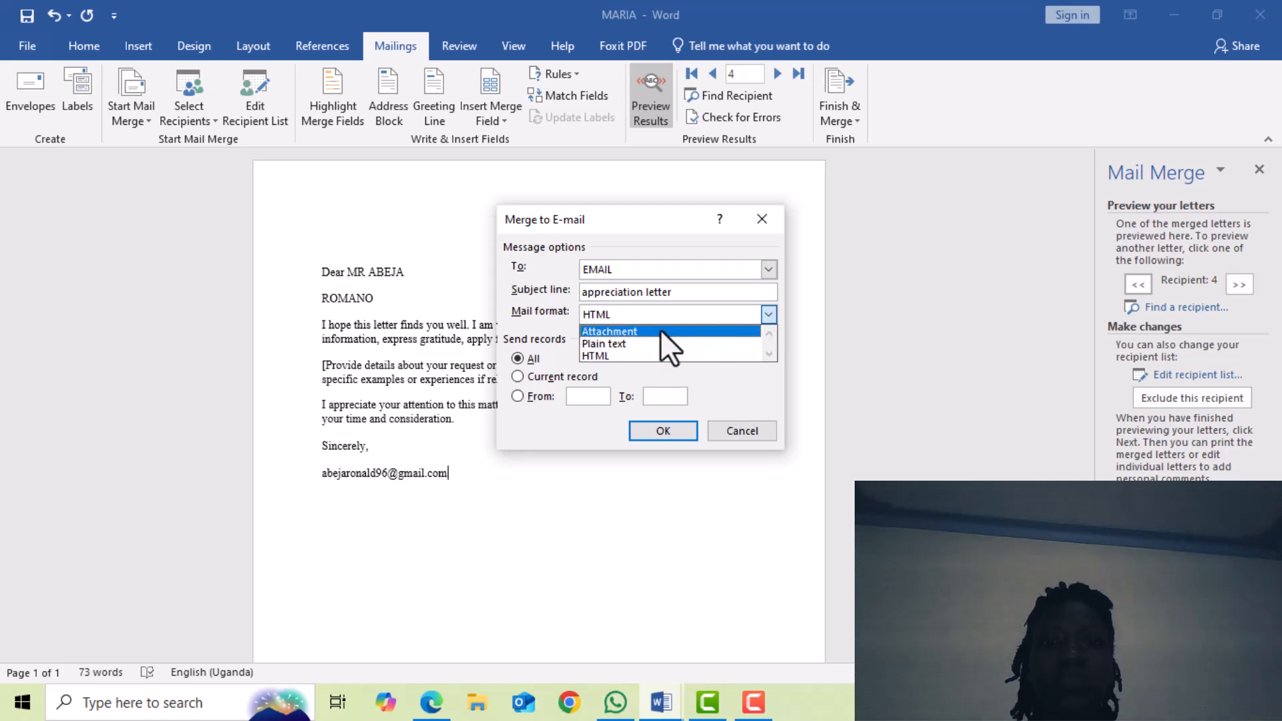
pyautogui.click(612, 358)
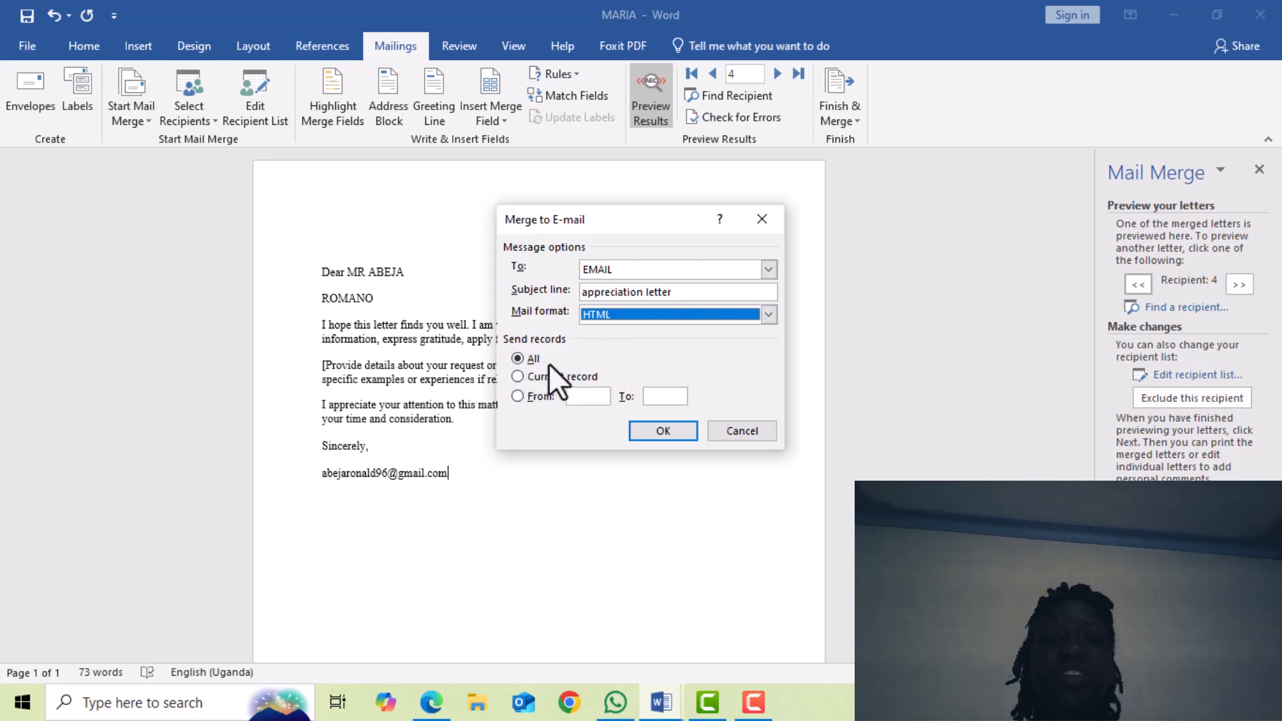
pyautogui.click(645, 428)
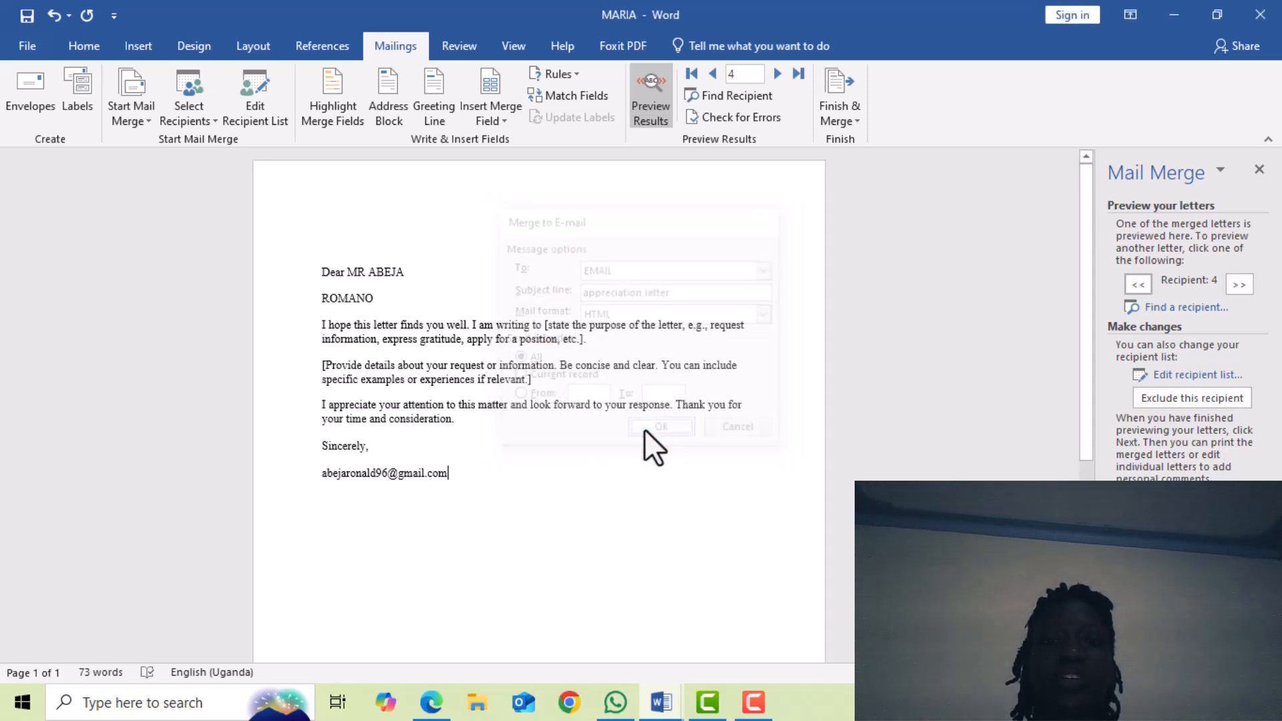